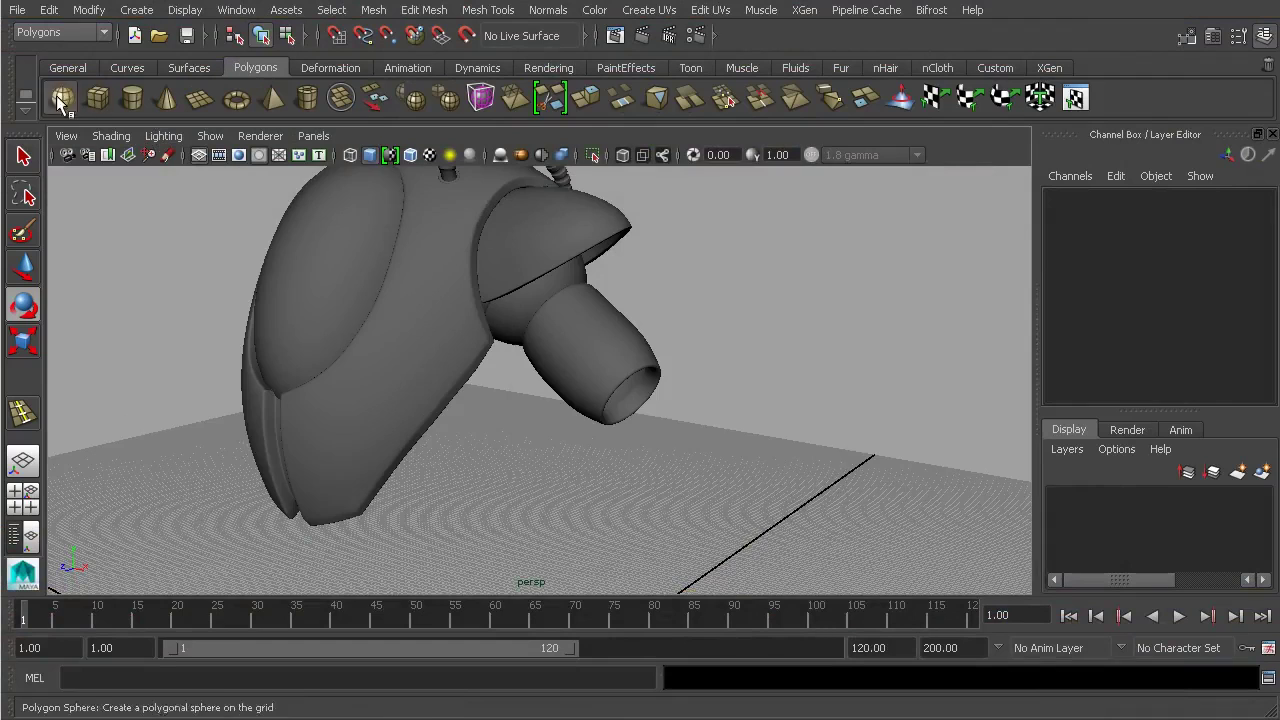
Step: Create a polygon sphere and move it to the open lower end of the upper arm
left_click_drag(543, 363, 520, 395, "alt")
key("w")
left_click_drag(487, 485, 482, 216)
left_click_drag(570, 287, 729, 288)
middle_click_drag(729, 288, 683, 404, "alt")
right_click_drag(683, 404, 878, 430, "alt")
Step: Set the sphere's radius to 20.9 and both its axis and height subdivisions to 12
scroll(1229, 376, "down", 3)
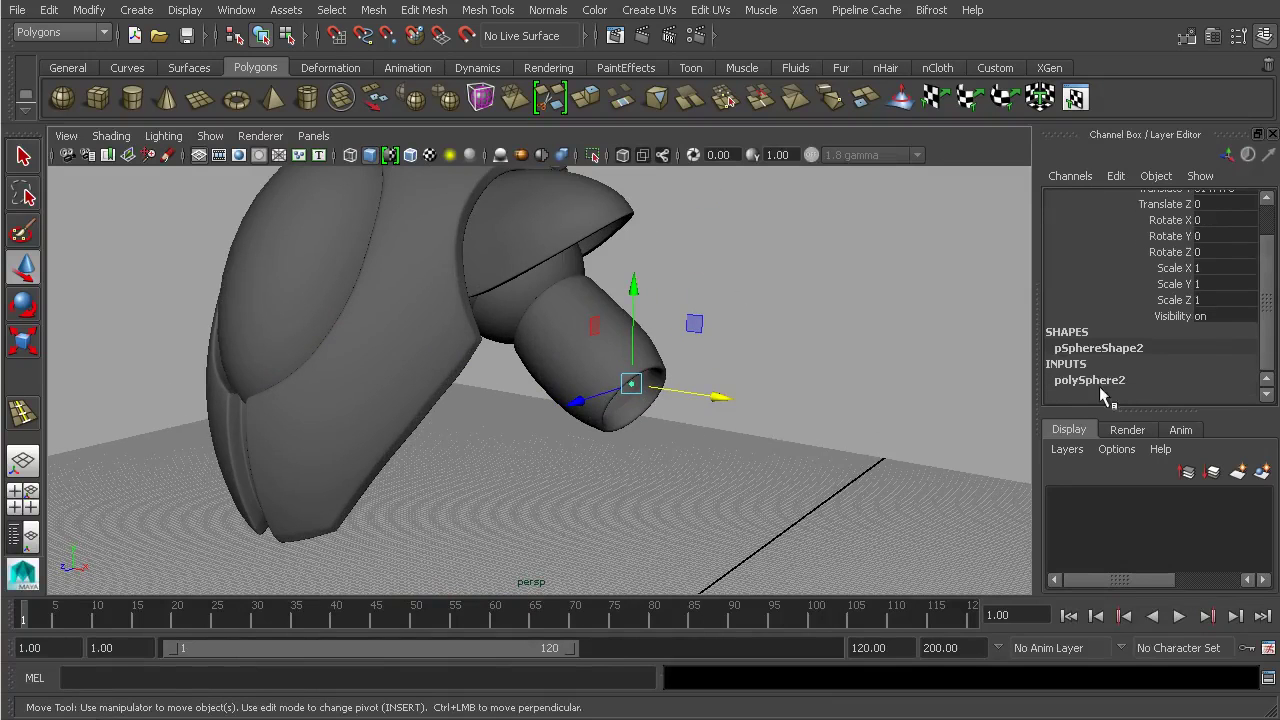
left_click(1110, 381)
scroll(1120, 370, "down", 2)
left_click(1170, 334)
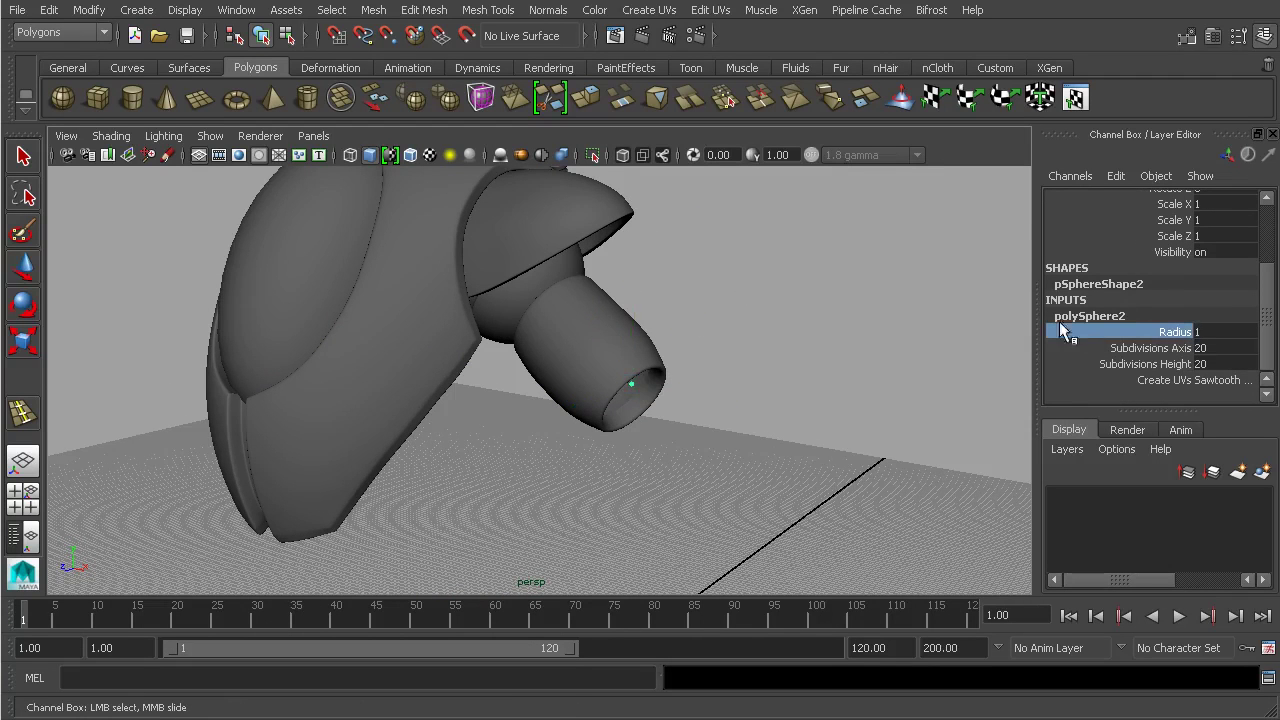
middle_click_drag(980, 355, 1112, 350)
middle_click_drag(903, 363, 842, 368, "alt")
right_click_drag(842, 368, 928, 389, "alt")
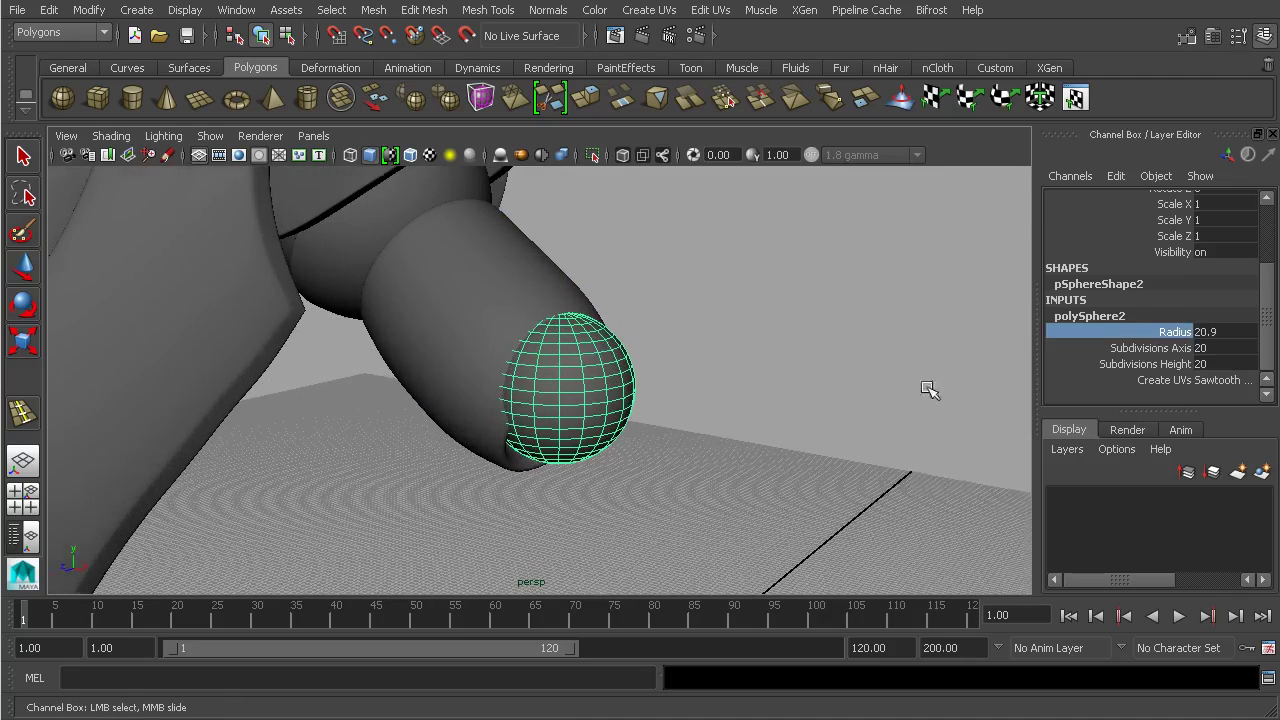
left_click(1160, 348)
left_click(1150, 364, "shift")
middle_click_drag(971, 391, 852, 391)
Step: Position the sphere inside the upper arm's opening and rotate it about -34° around Z to follow the arm
left_click_drag(829, 410, 765, 401, "alt")
key("w")
left_click_drag(602, 281, 605, 318)
left_click_drag(695, 373, 592, 388, "alt")
left_click_drag(470, 430, 745, 414)
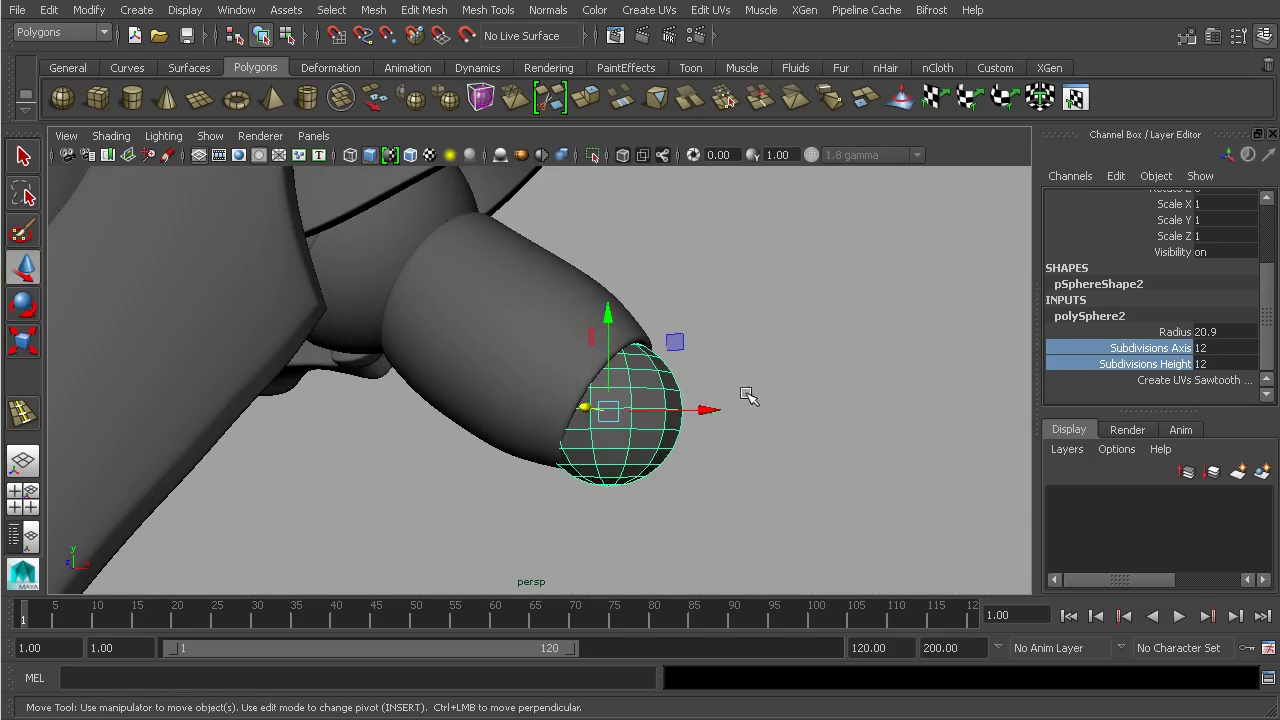
key("e")
left_click_drag(680, 358, 700, 403)
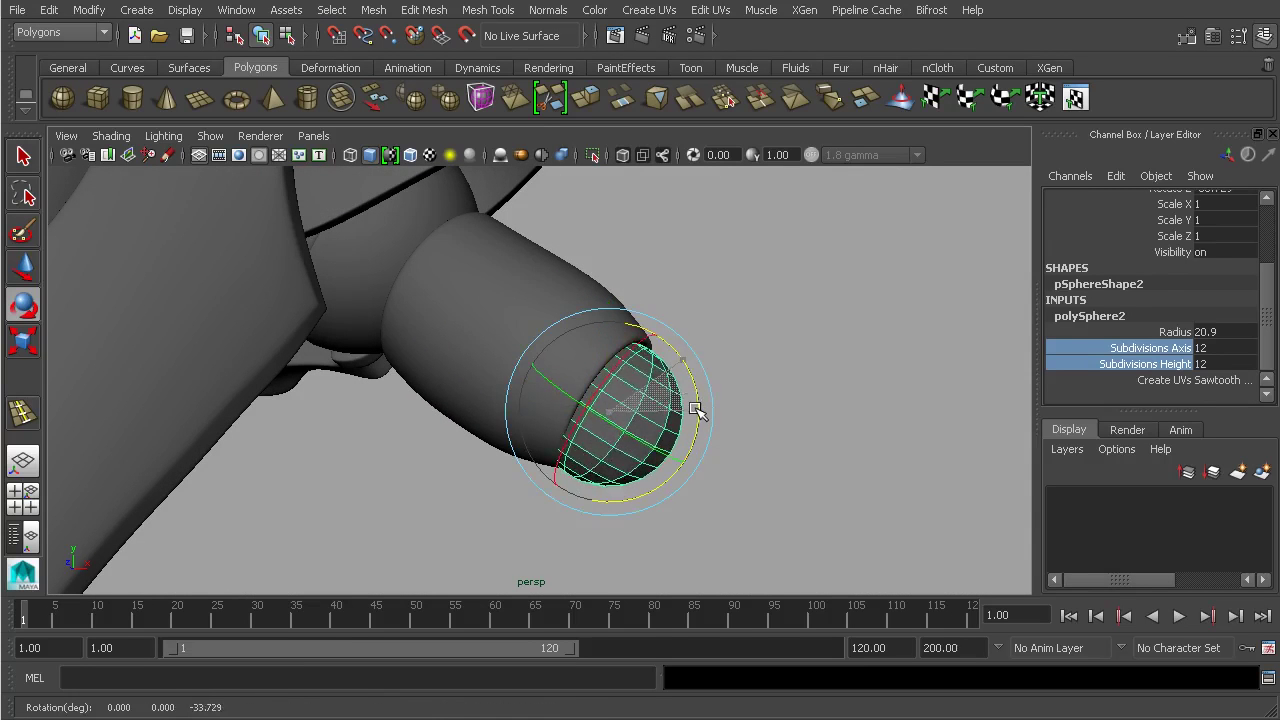
Step: Reduce the elbow sphere's radius to 19.9 against the reference image in the front view
key("space")
key("space")
middle_click_drag(760, 475, 839, 458, "alt")
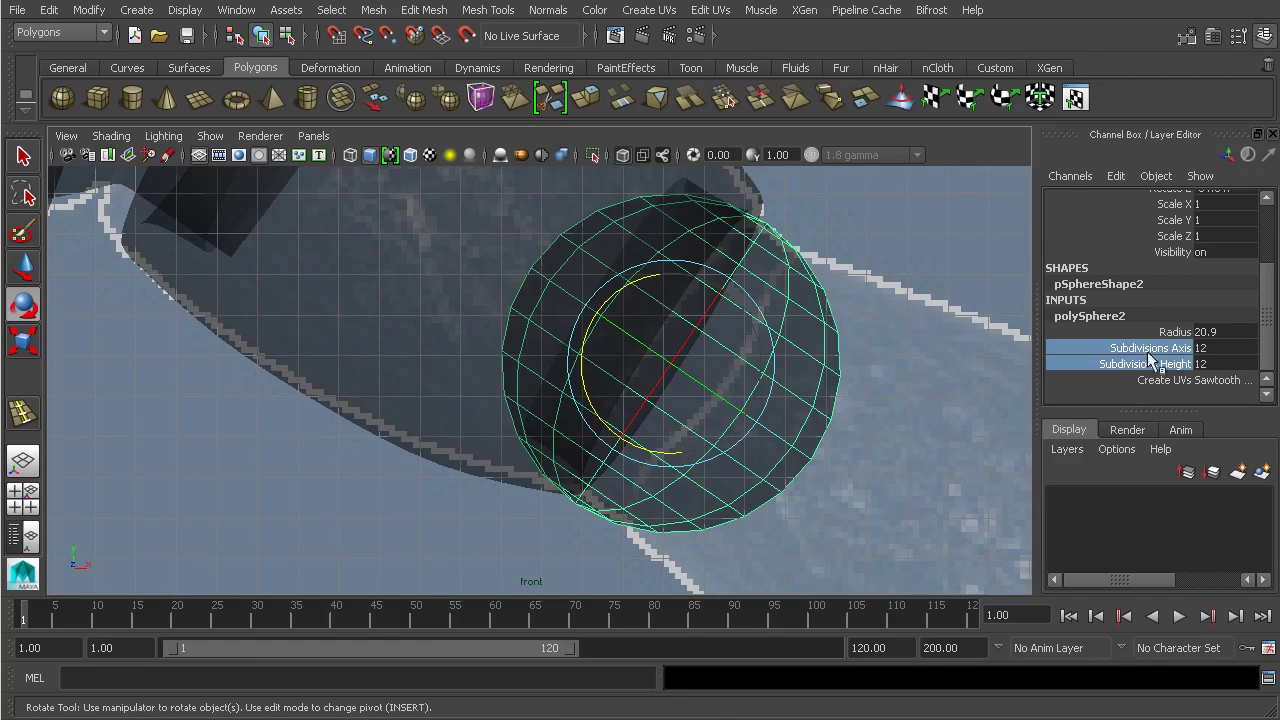
left_click(1178, 331)
middle_click_drag(905, 361, 898, 364)
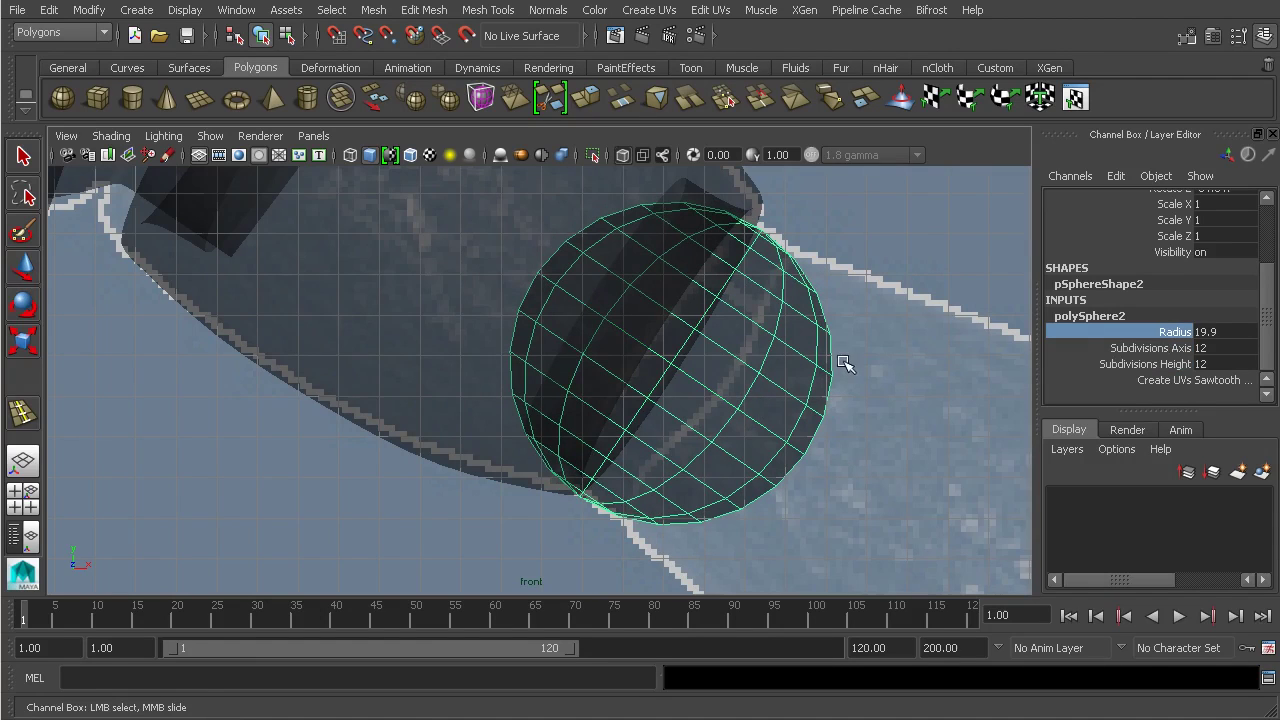
Step: Refine the elbow sphere's Z rotation to about -32.8° and shift it slightly outward along the arm to about X 172.2, Y 305
key("e")
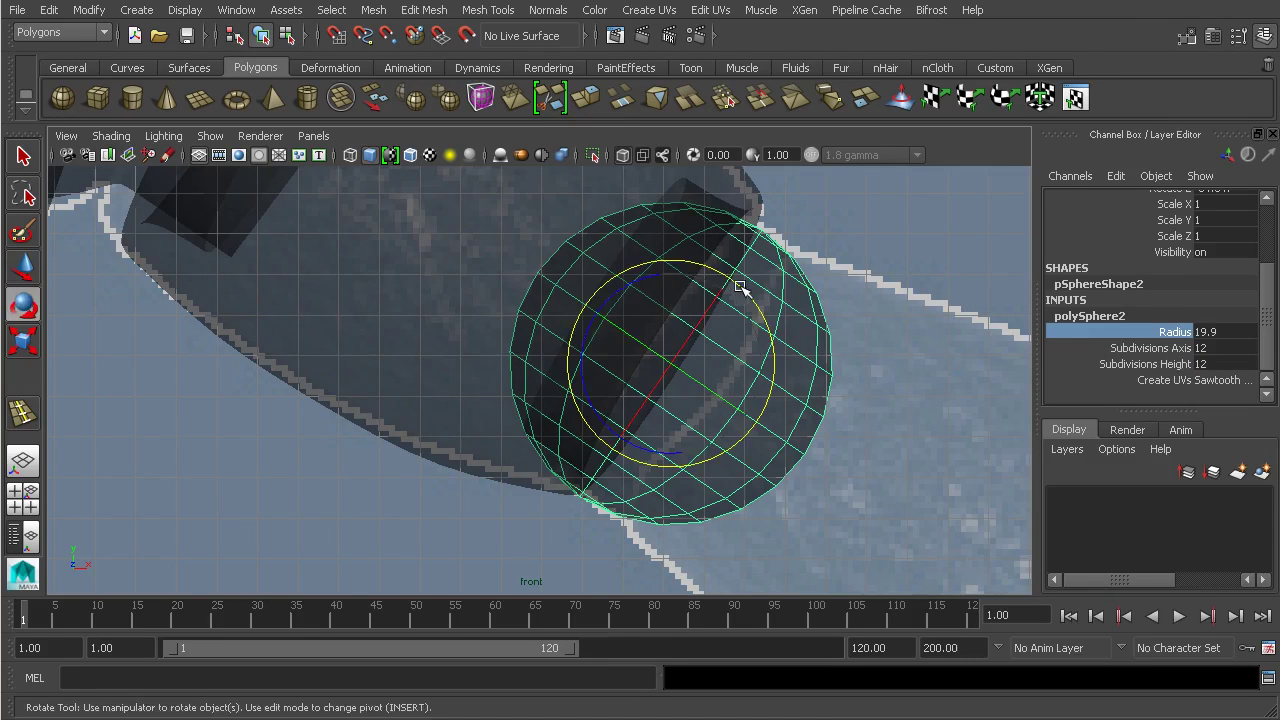
left_click_drag(740, 288, 737, 285)
key("w")
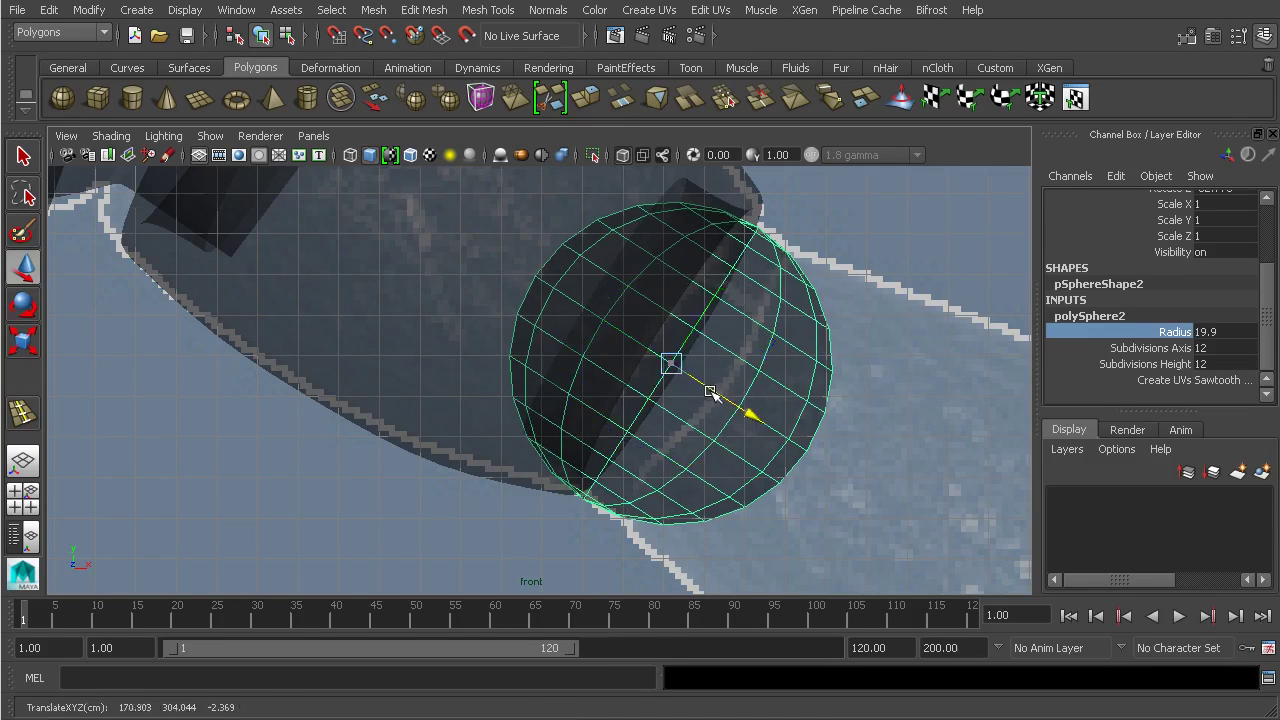
key("space")
key("space")
left_click_drag(823, 301, 608, 294, "alt")
left_click_drag(586, 229, 588, 220)
Step: Extrude the two middle rows of faces around the elbow sphere inward to form a groove, and return to object mode
left_click_drag(712, 262, 712, 293, "alt")
middle_click_drag(669, 370, 692, 408, "alt")
right_click_drag(691, 407, 748, 408, "alt")
left_click_drag(750, 410, 669, 366, "alt")
right_click_drag(669, 366, 663, 406)
left_click(648, 400)
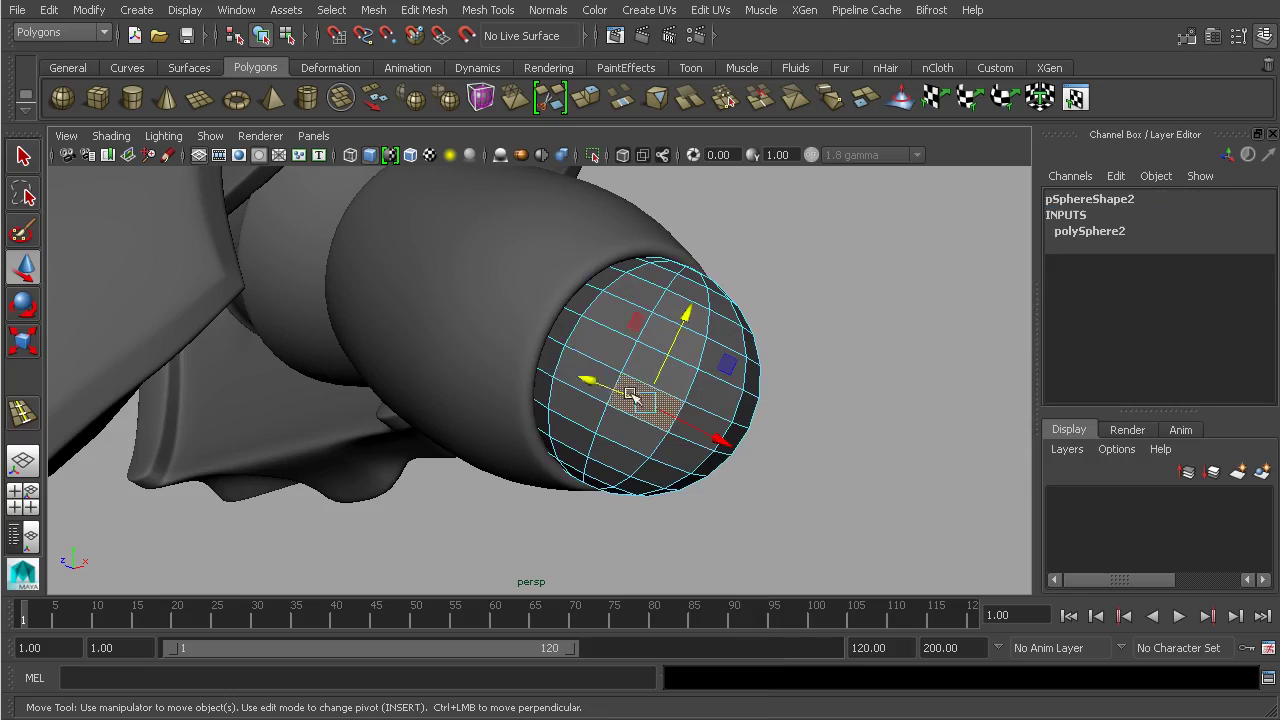
double_click(577, 366, "shift")
left_click(600, 345, "shift")
double_click(682, 373, "shift")
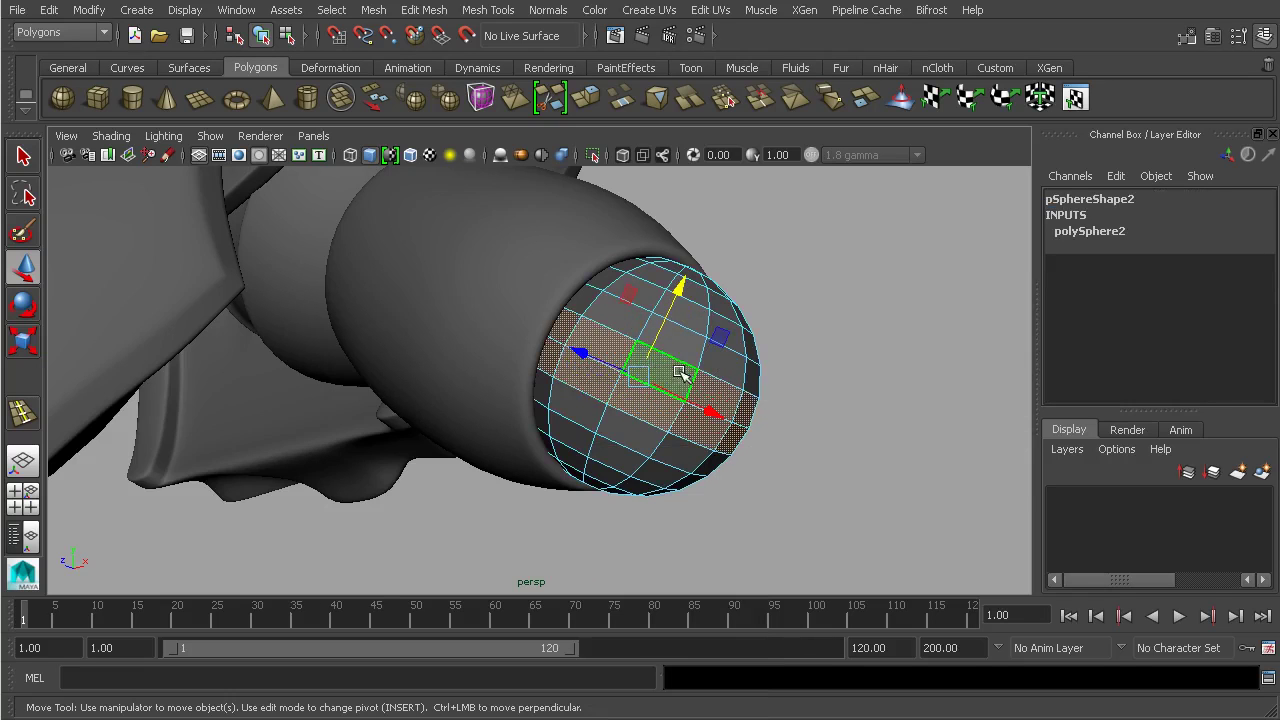
left_click(424, 10)
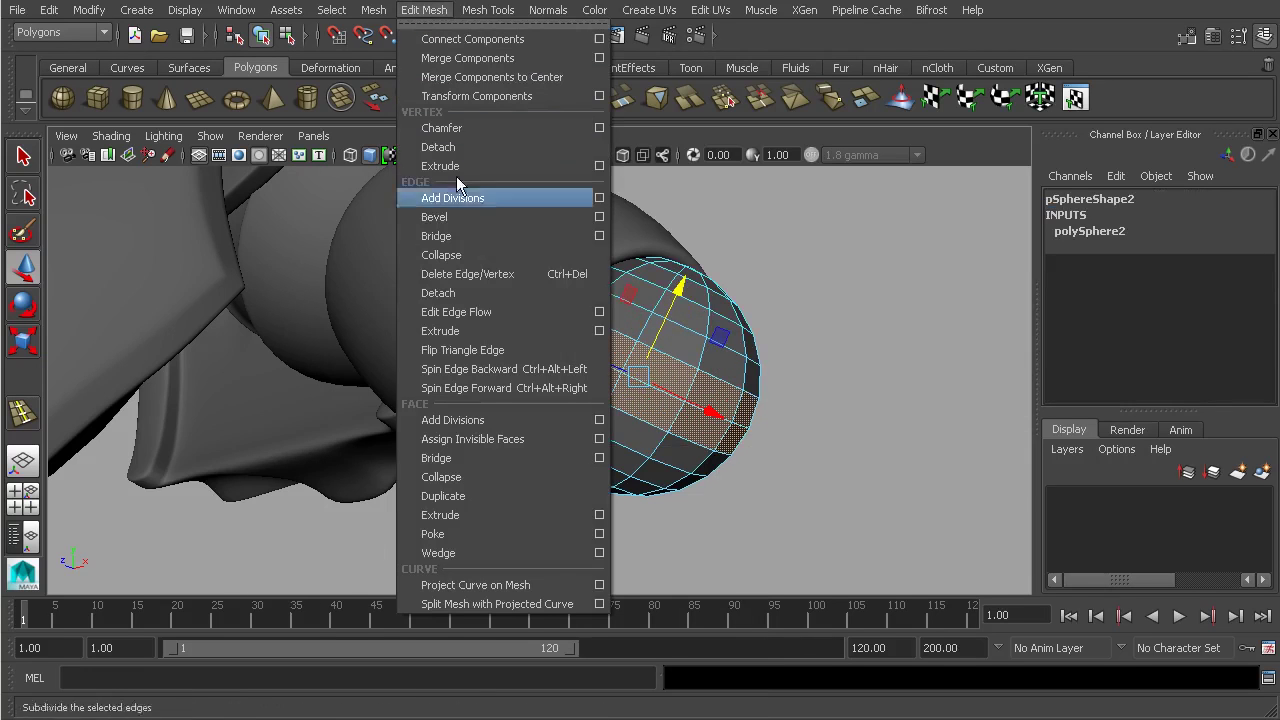
left_click(462, 515)
left_click_drag(471, 520, 744, 446, "alt")
left_click_drag(838, 490, 822, 478)
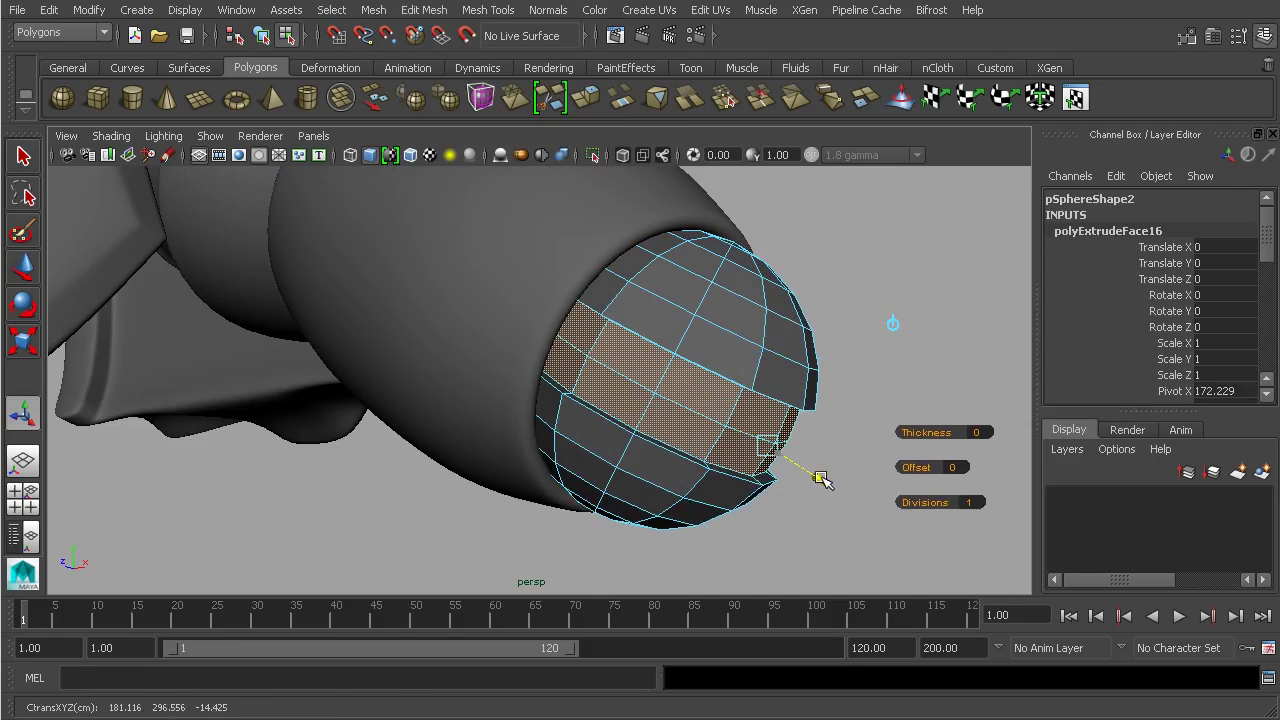
left_click(263, 35)
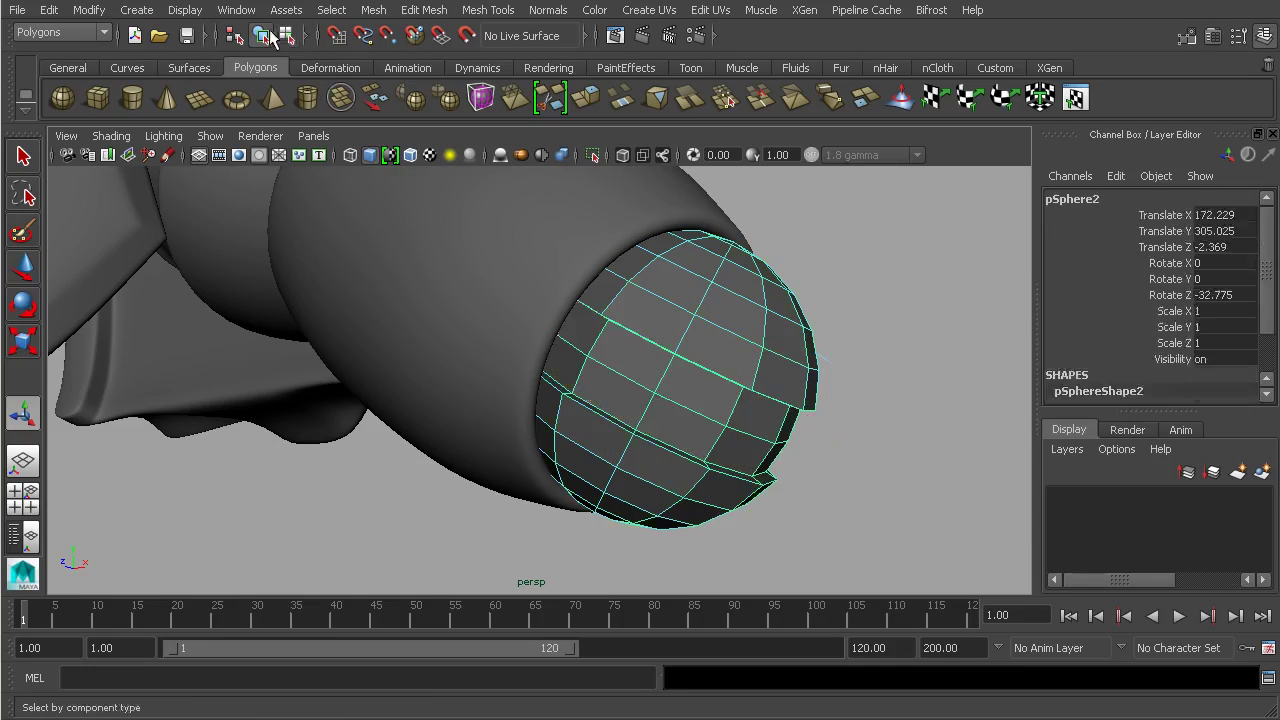
Step: Insert an edge loop close to each rim of the elbow sphere's groove, and return to object mode
left_click(488, 9)
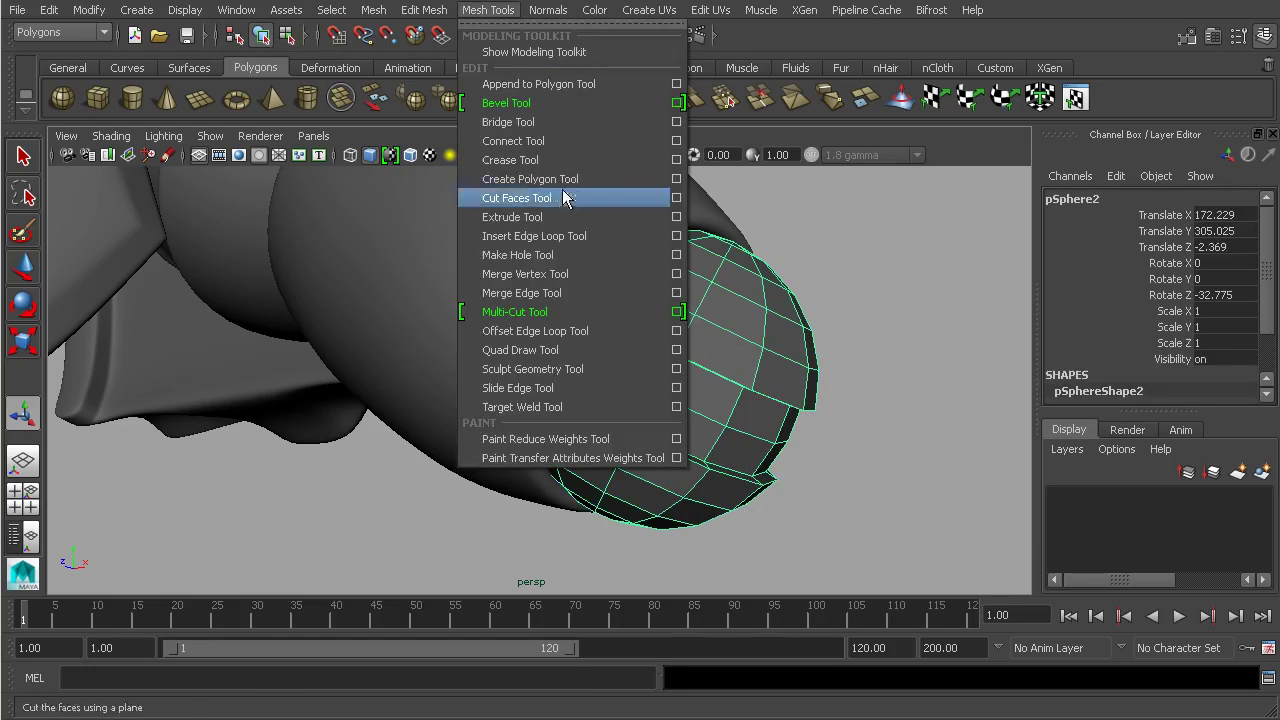
left_click(560, 236)
scroll(712, 347, "up", 2)
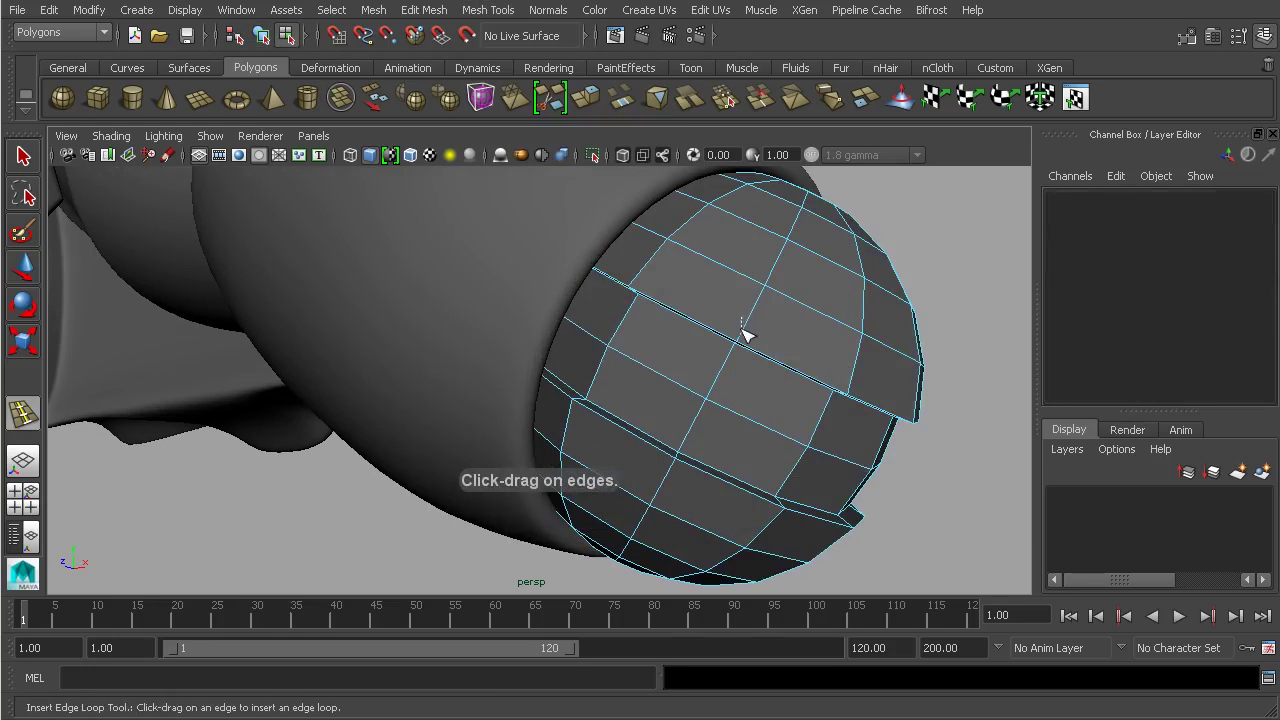
left_click_drag(745, 335, 742, 343)
left_click_drag(670, 473, 681, 466)
key("q")
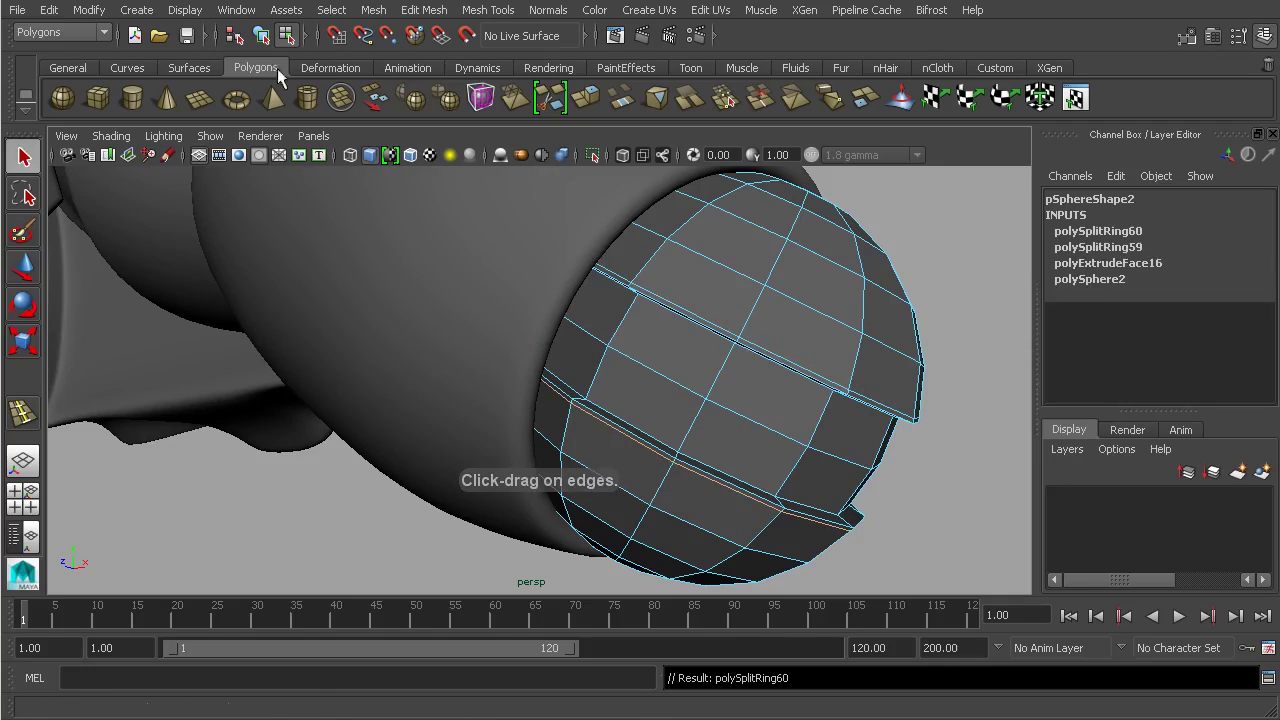
left_click(261, 35)
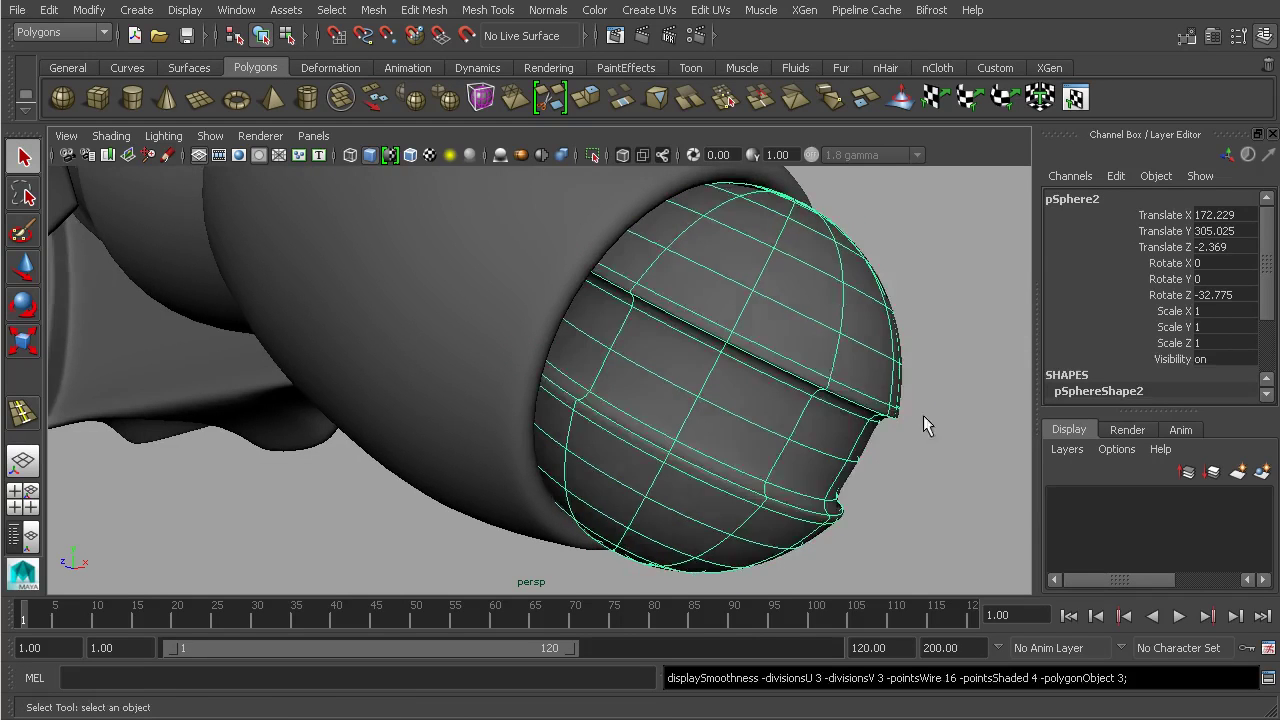
Step: Scale the grooved elbow sphere uniformly to about 1.023 and rotate it about 5.6° around X
left_click(912, 414)
left_click_drag(871, 434, 597, 337, "alt")
left_click(651, 323)
key("r")
left_click(810, 390)
left_click(572, 375)
key("e")
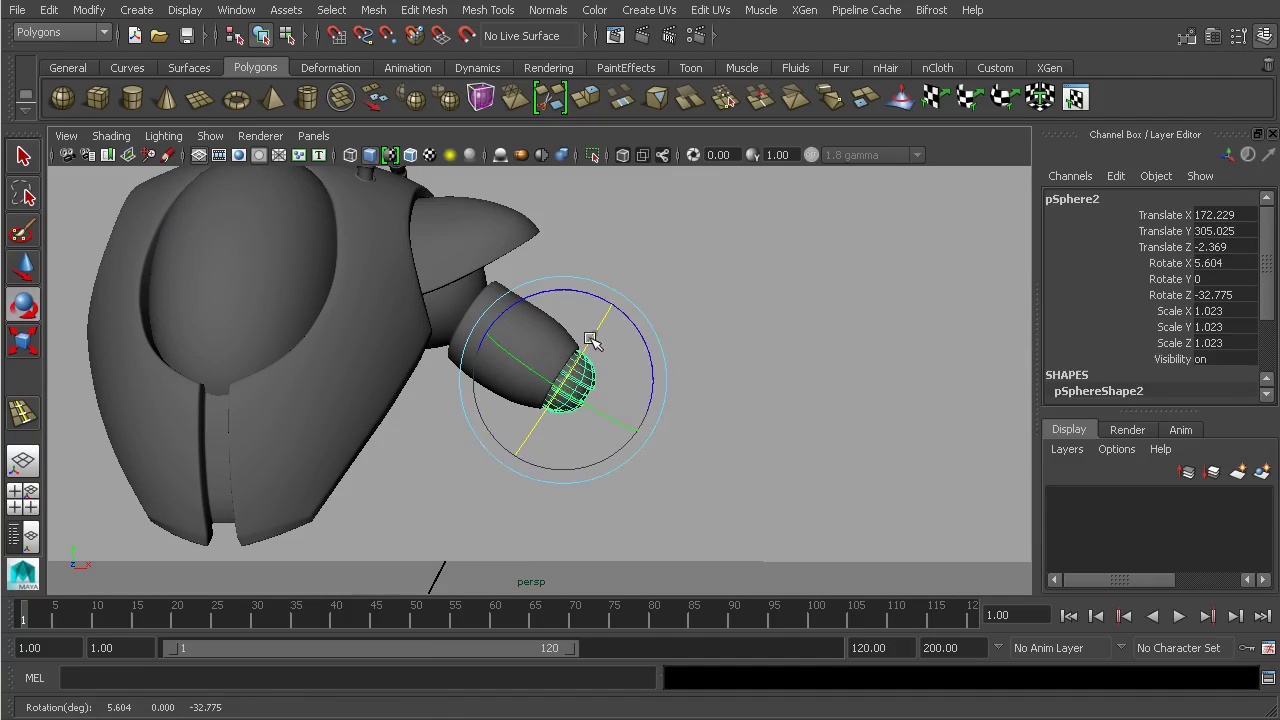
left_click(711, 331)
left_click_drag(711, 331, 726, 366, "alt")
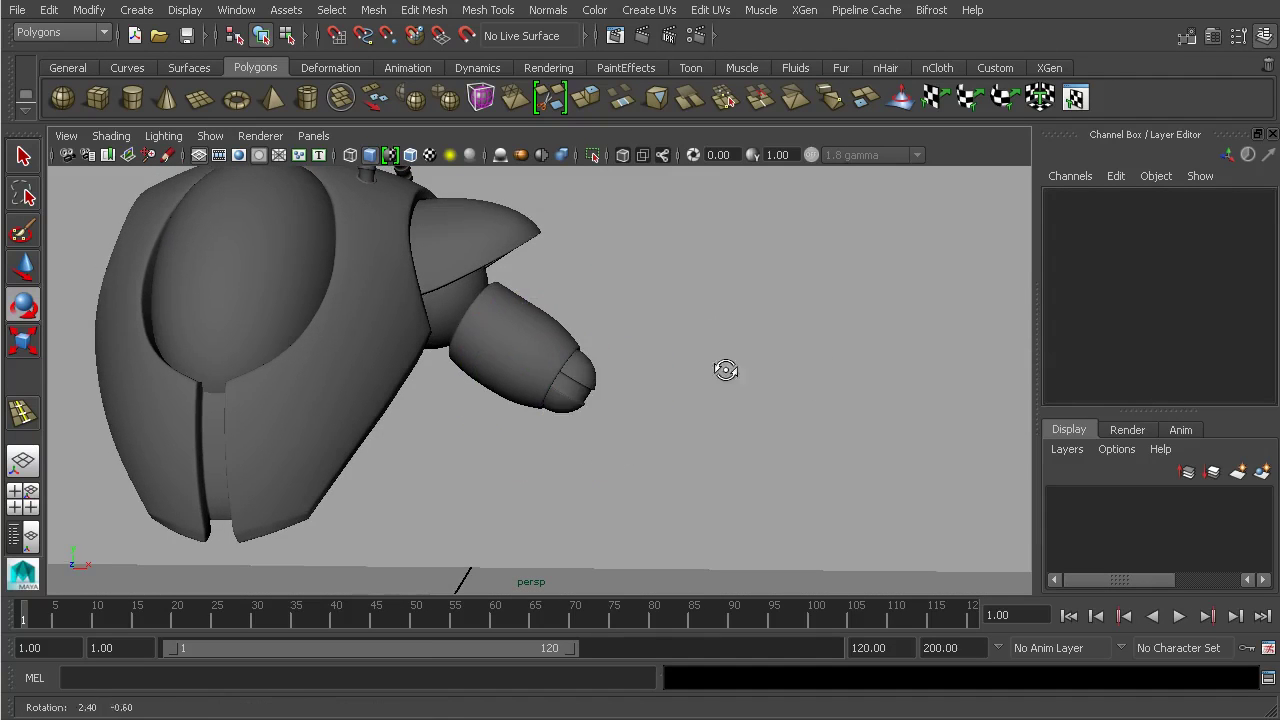
Step: Create a polygon cylinder and move it beside the elbow sphere, to about X 203.5 and Y 308.5
left_click(132, 98)
right_click_drag(530, 390, 417, 371, "alt")
middle_click_drag(531, 448, 542, 347, "alt")
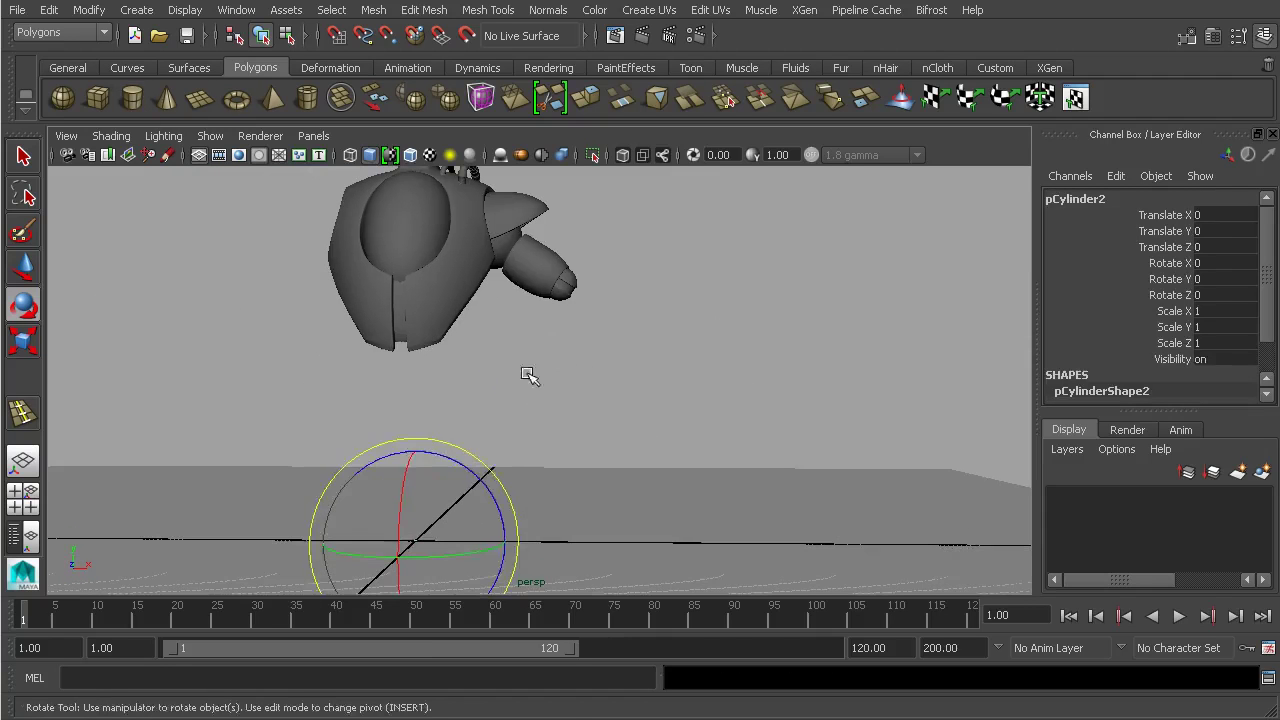
key("w")
left_click_drag(420, 464, 411, 185)
left_click_drag(505, 279, 682, 299)
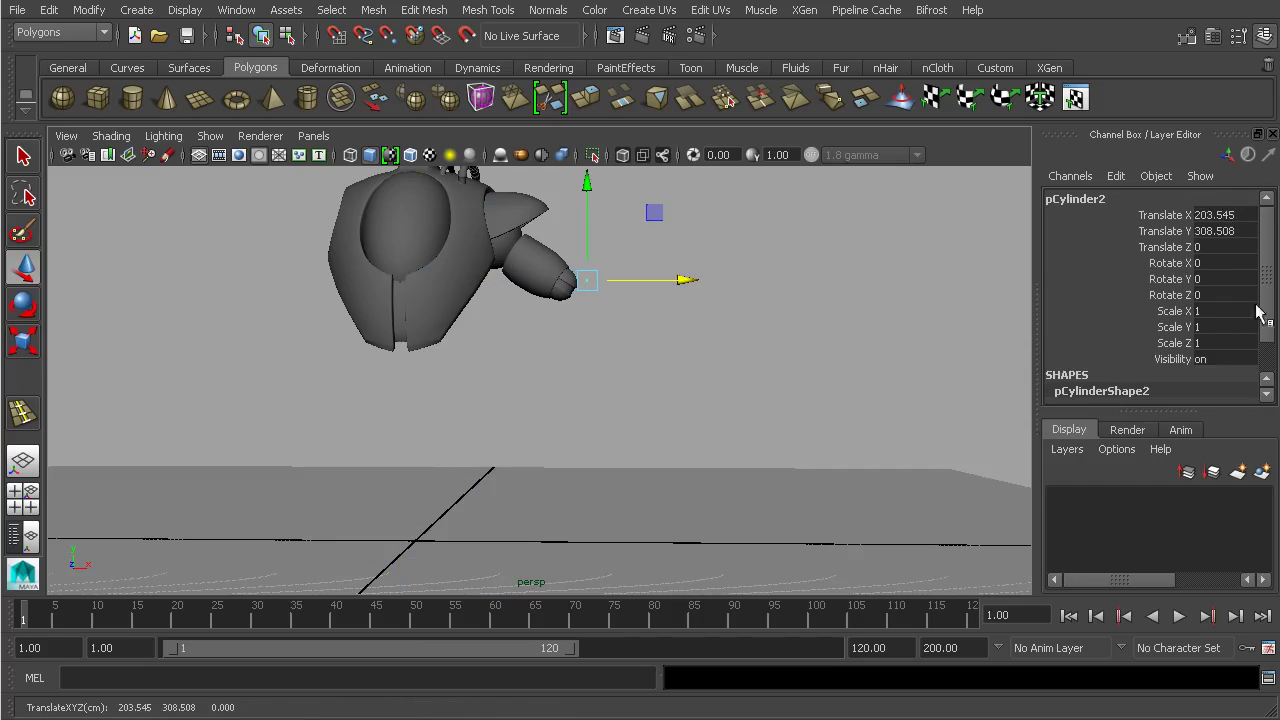
Step: Set the cylinder's radius to 26.2 and its height to 75.7
scroll(1258, 312, "down", 2)
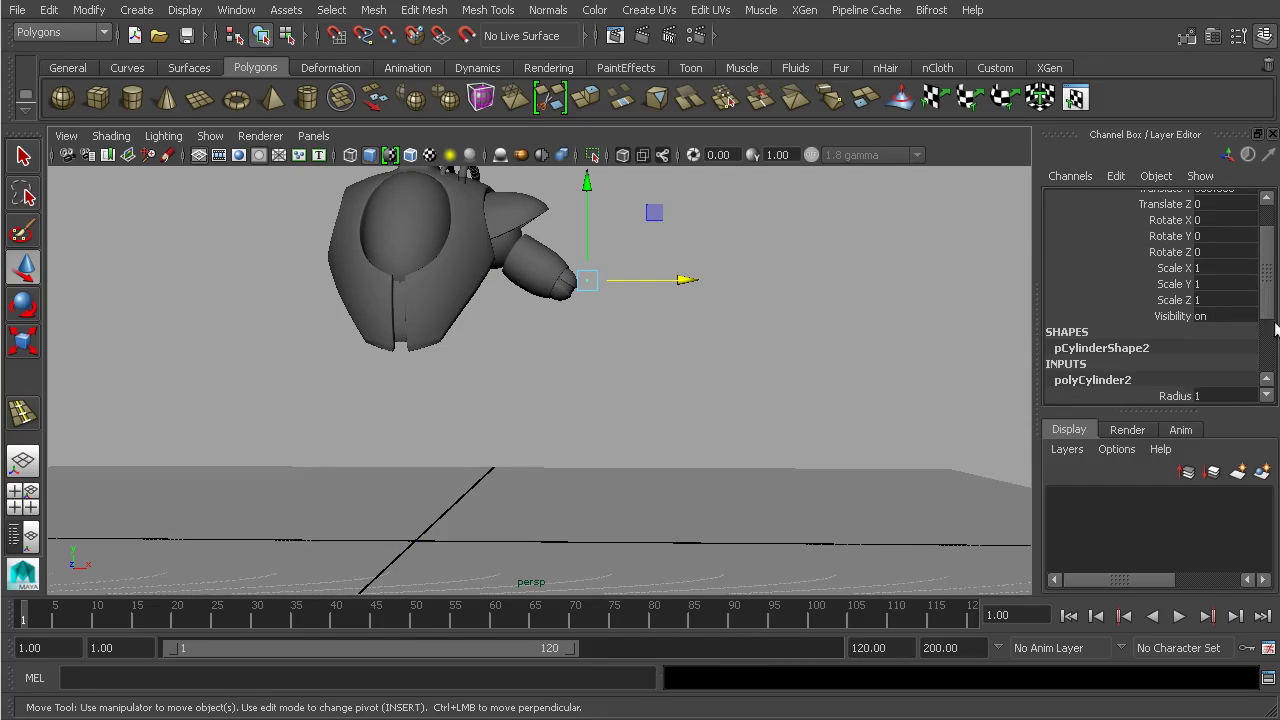
scroll(1230, 336, "down", 4)
left_click(1174, 296)
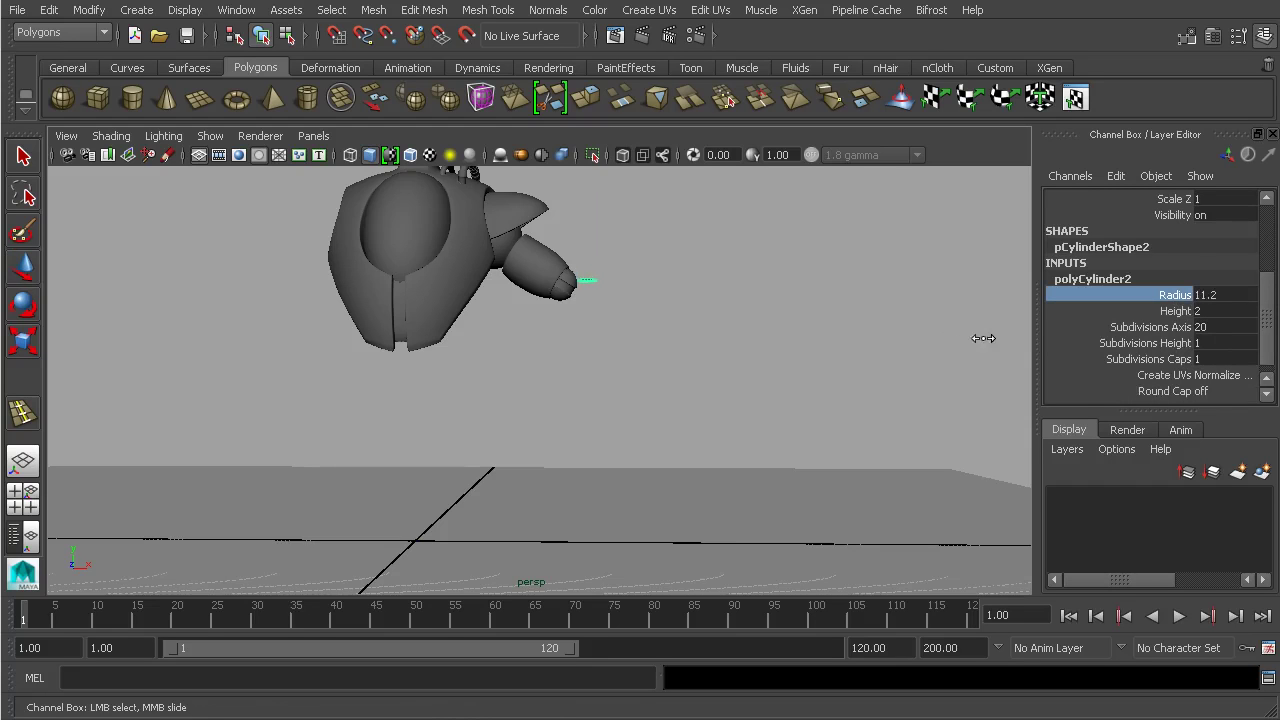
left_click(1180, 312)
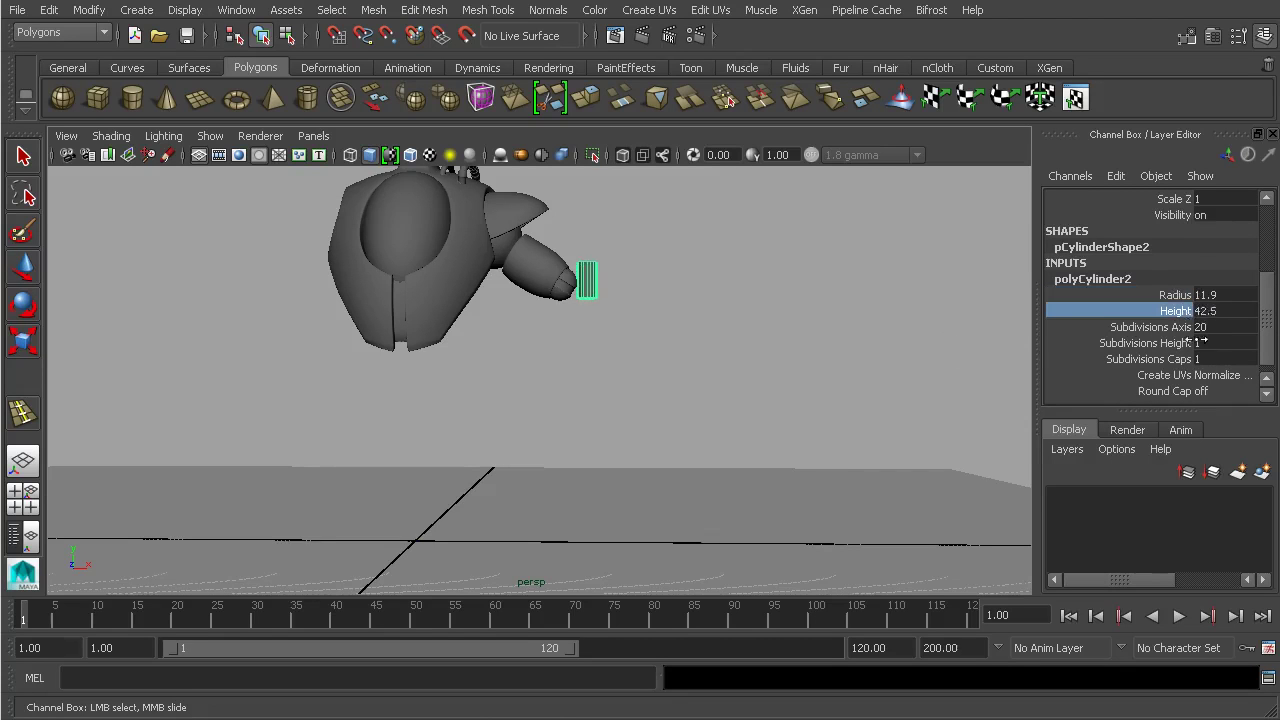
left_click(1175, 296)
middle_click_drag(1000, 323, 1067, 337)
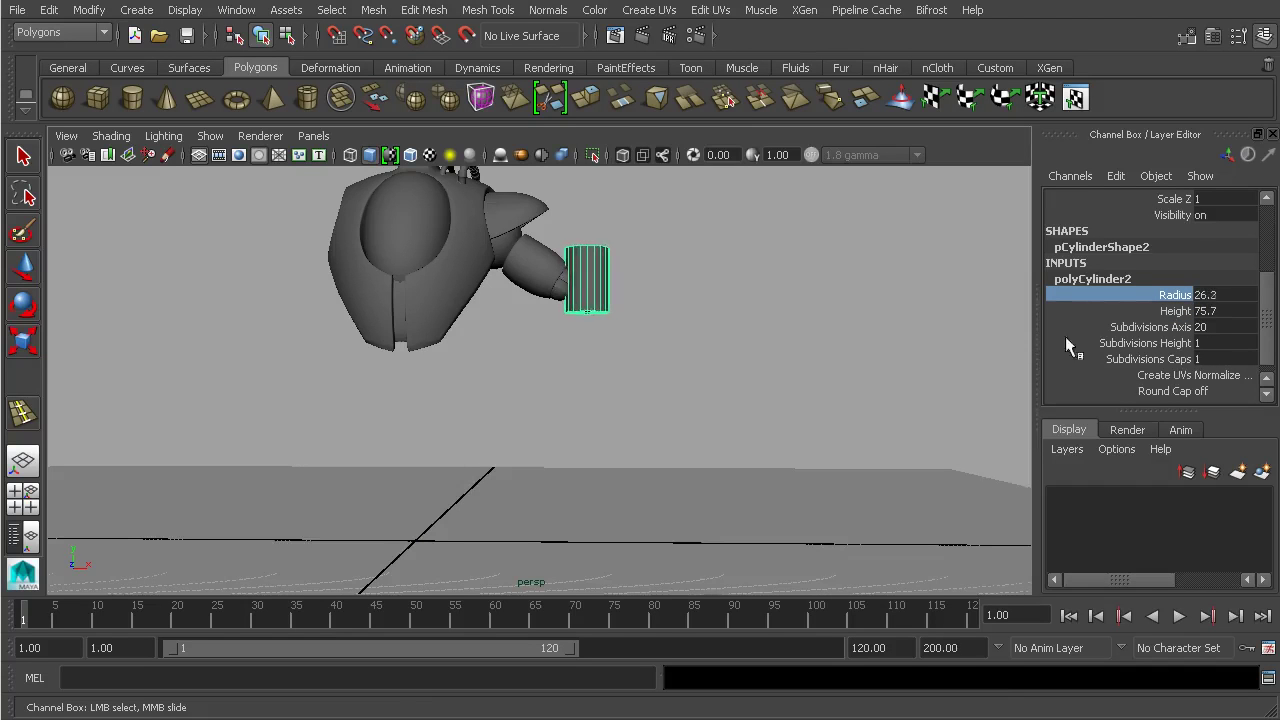
Step: Rotate the cylinder about 56° around Z and place it over the forearm of the reference image in the front view
middle_click_drag(803, 319, 800, 405, "alt")
right_click_drag(800, 405, 829, 402, "alt")
key("space")
key("space")
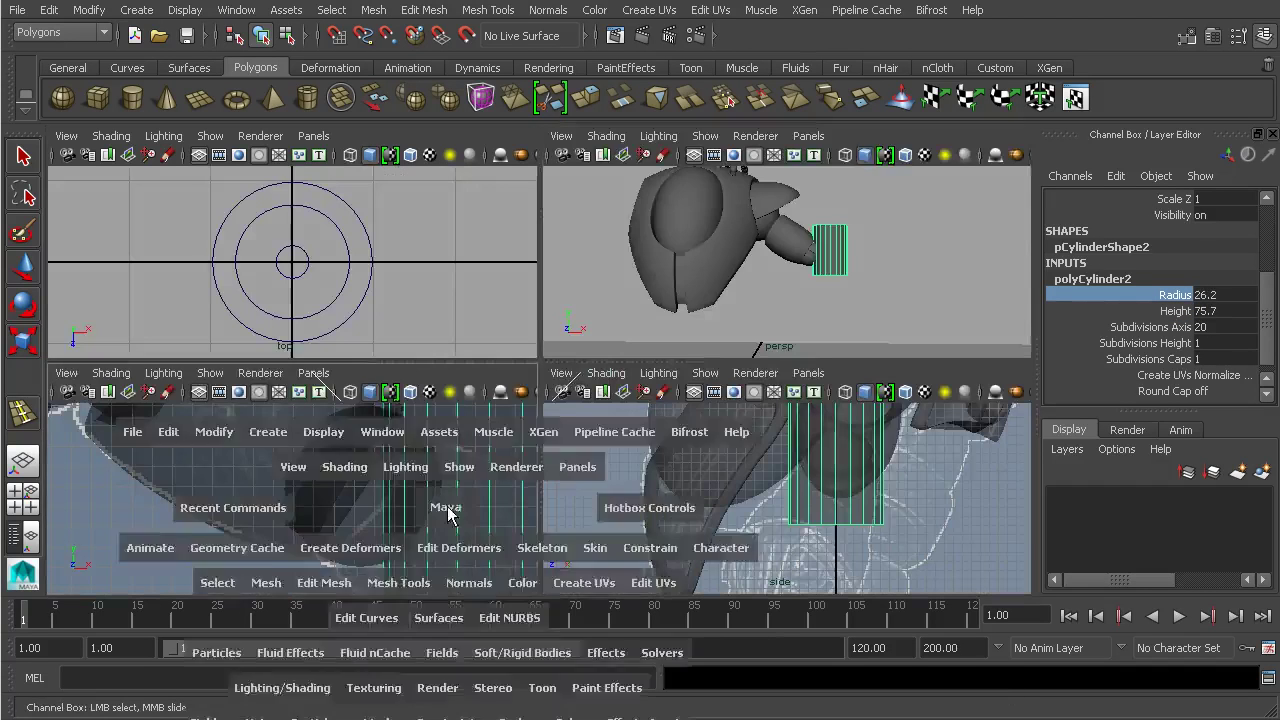
middle_click_drag(623, 377, 420, 390, "alt")
key("e")
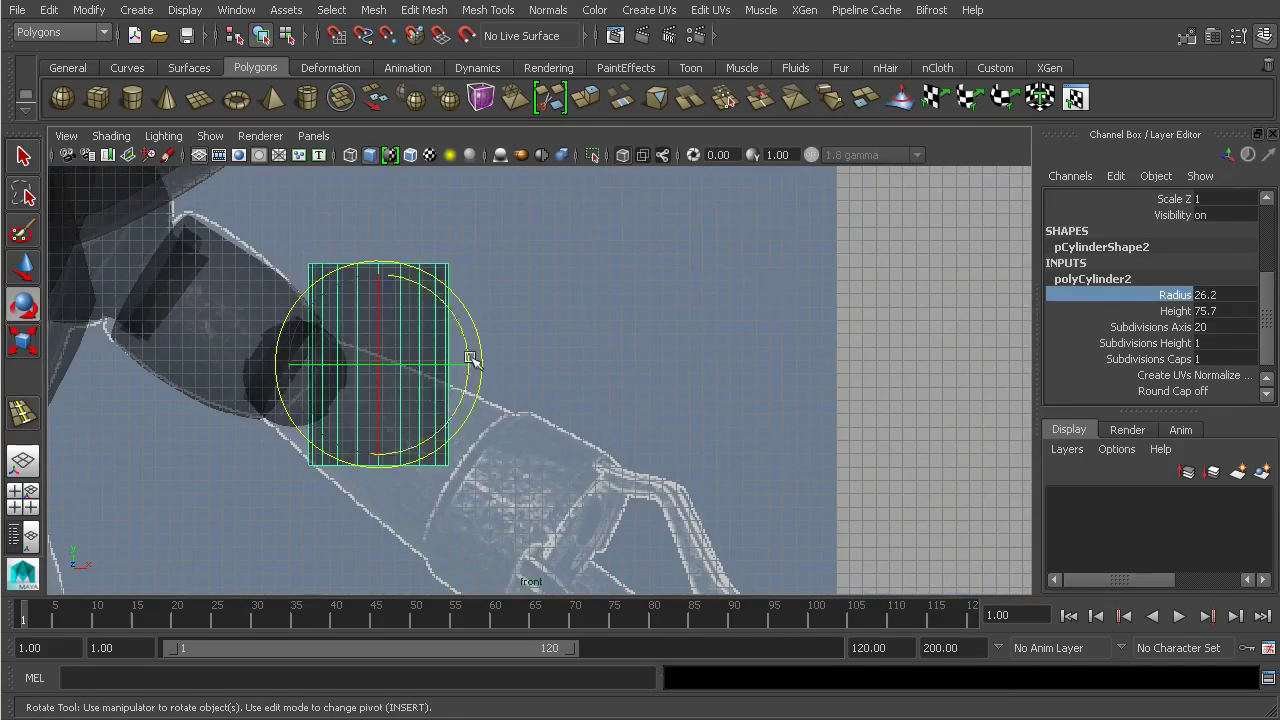
left_click_drag(465, 335, 402, 276)
key("w")
left_click_drag(378, 365, 443, 463)
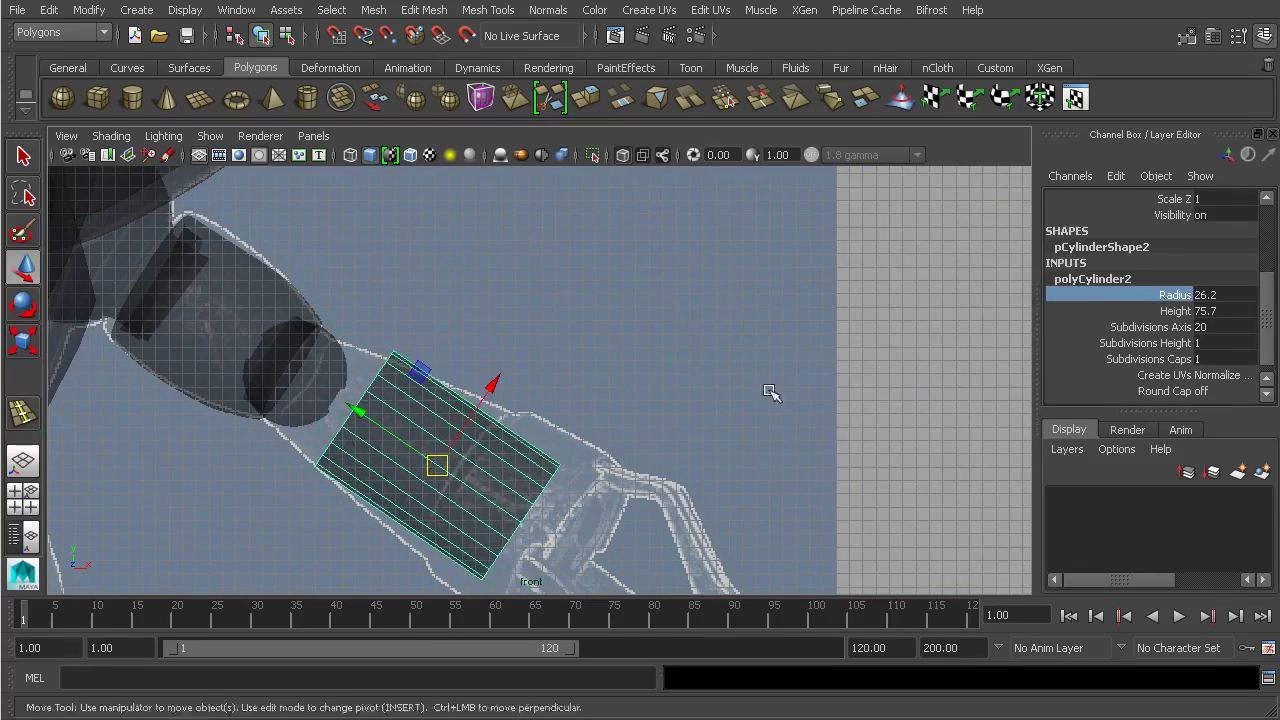
Step: Set the forearm cylinder's axis subdivisions to 12 and its height subdivisions to 4
middle_click_drag(806, 380, 839, 353, "alt")
left_click(1160, 327)
middle_click_drag(1030, 342, 758, 333)
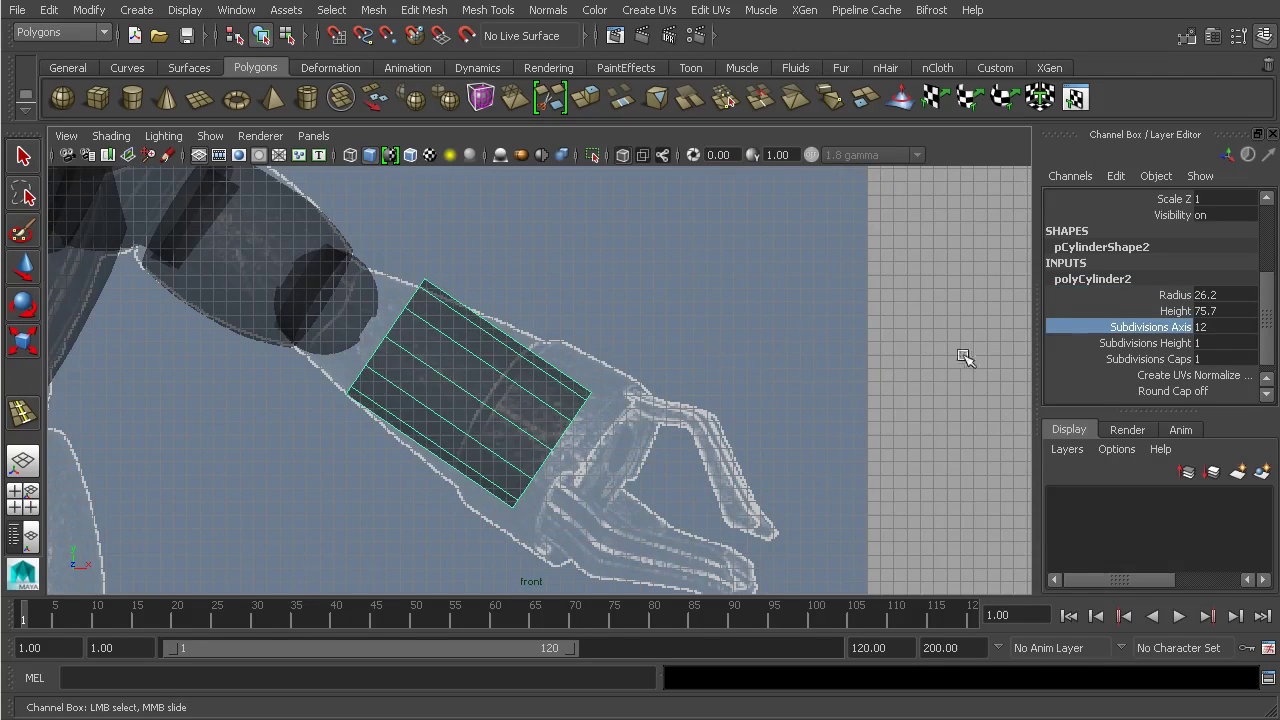
middle_click_drag(633, 358, 936, 353, "alt")
left_click(1158, 343)
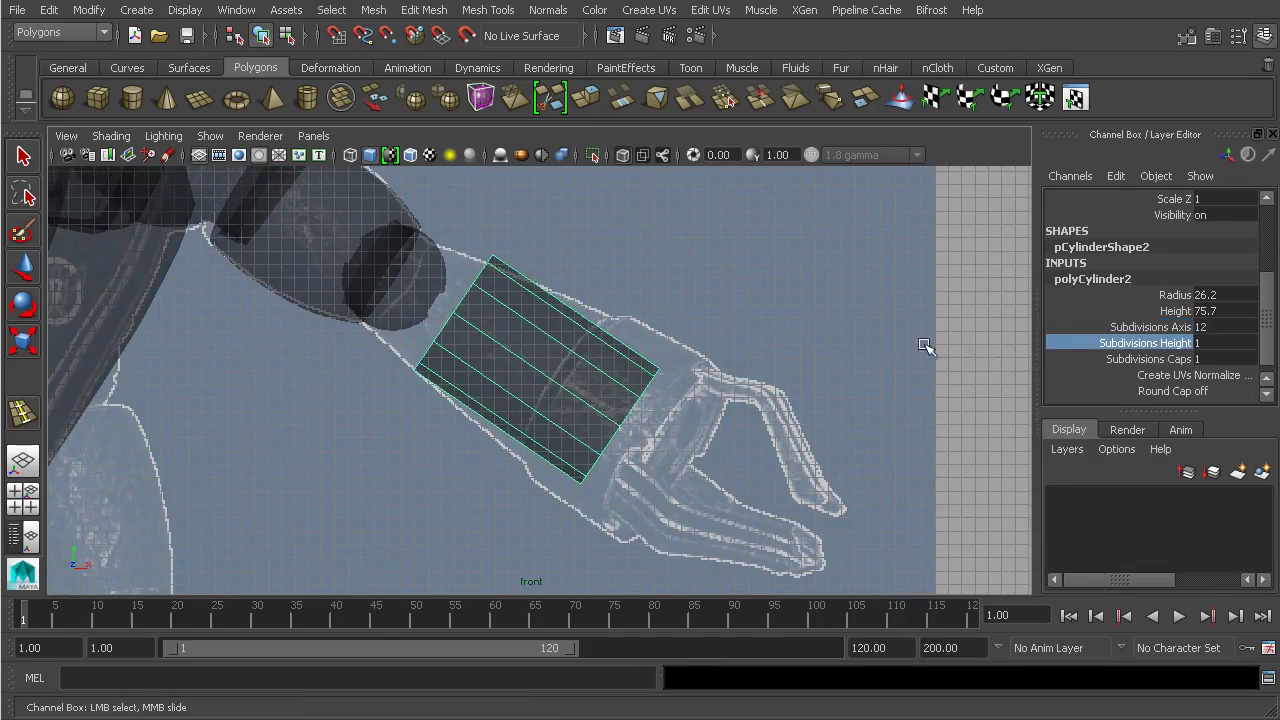
middle_click_drag(905, 349, 943, 343)
Step: Lengthen the forearm cylinder to a height of 100 and scale it along its length to about 1.057
left_click(1175, 312)
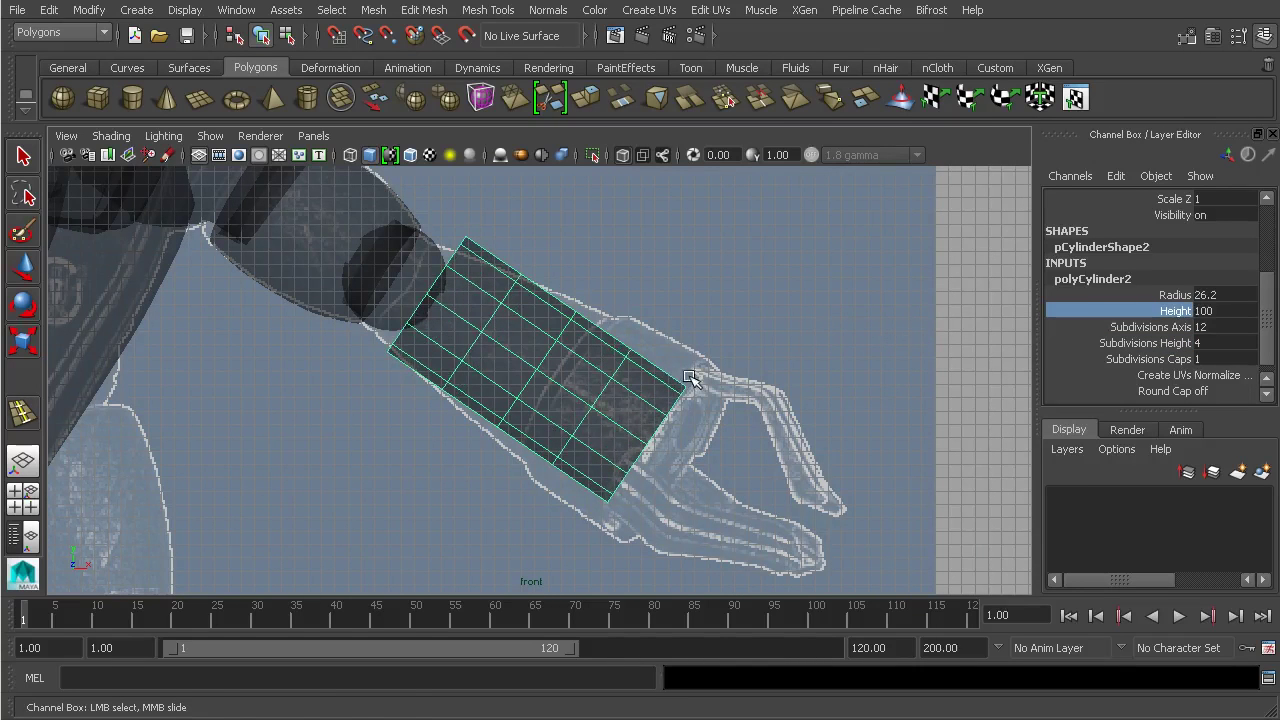
key("r")
left_click_drag(465, 320, 459, 317)
Step: Tilt the forearm cylinder about -16.3° around X and move it to about Z 13.2 to match the side-view reference
key("space")
key("space")
middle_click_drag(759, 474, 811, 469, "alt")
key("e")
left_click_drag(740, 471, 720, 462)
key("w")
left_click_drag(630, 423, 582, 415)
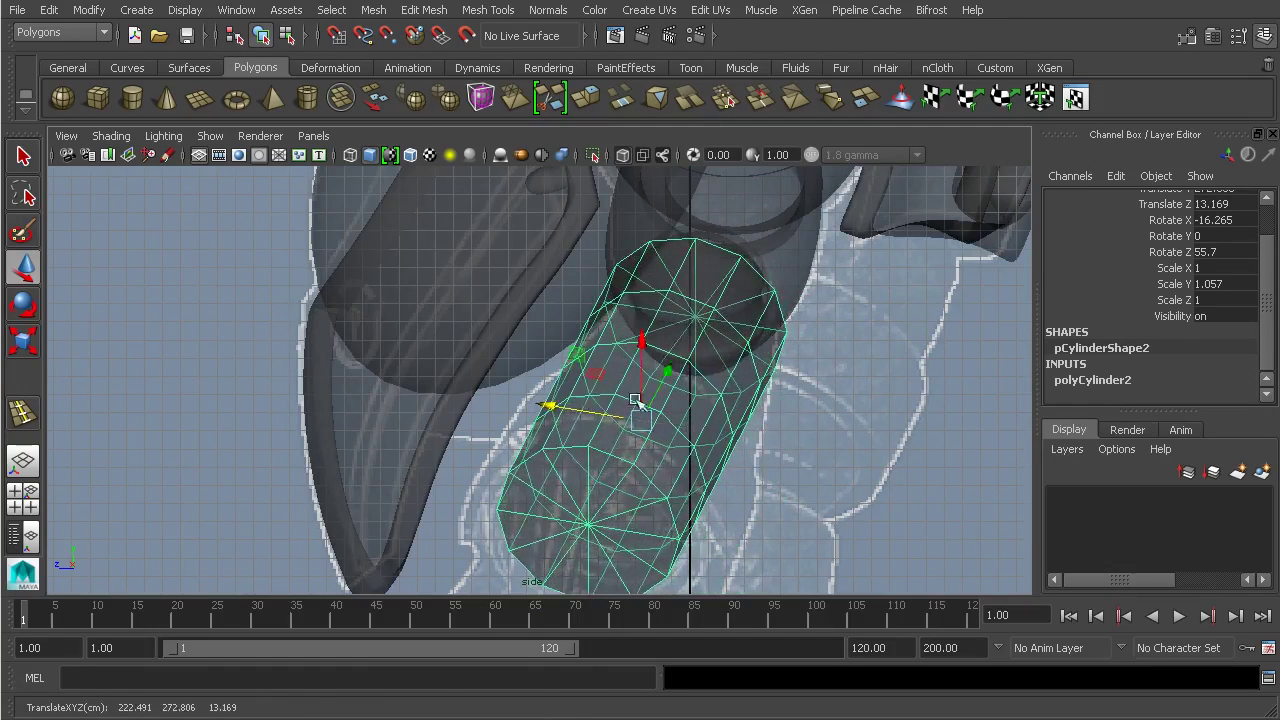
Step: Scale down the forearm cylinder's elbow-end vertices in the front view to match the narrow end of the reference outline
key("space")
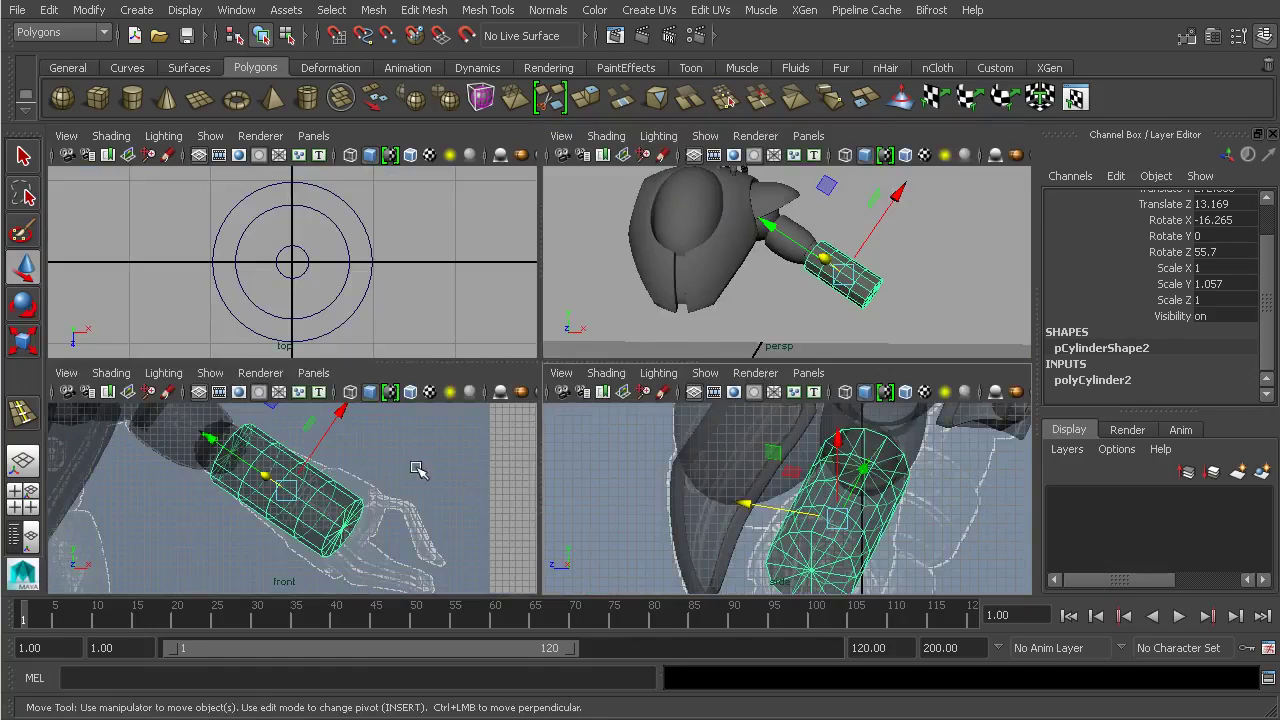
key("space")
middle_click_drag(528, 377, 640, 454, "alt")
right_click_drag(568, 440, 830, 480, "alt")
middle_click_drag(716, 456, 661, 429, "alt")
middle_click_drag(731, 463, 733, 451, "alt")
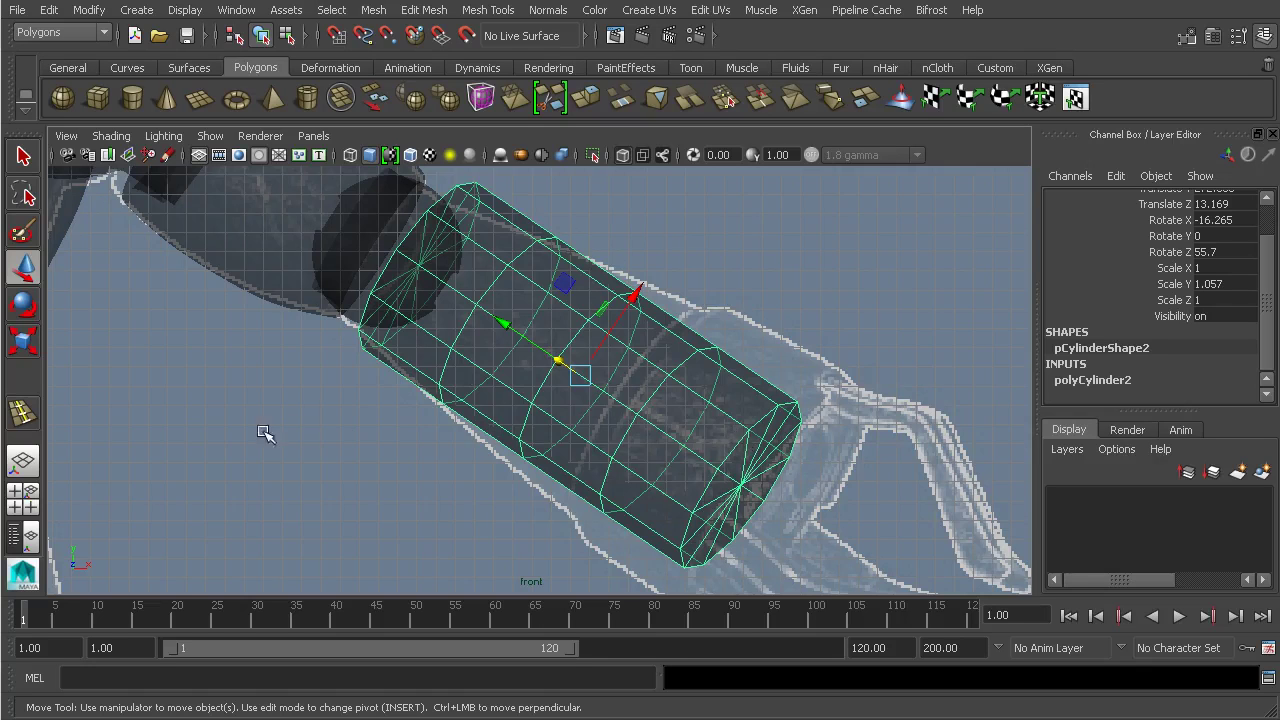
middle_click_drag(446, 339, 496, 348, "alt")
middle_click_drag(606, 359, 682, 383, "alt")
right_click_drag(590, 387, 668, 332, "alt")
right_click_drag(646, 279, 586, 280)
middle_click_drag(584, 280, 667, 399, "alt")
left_click_drag(745, 266, 532, 503)
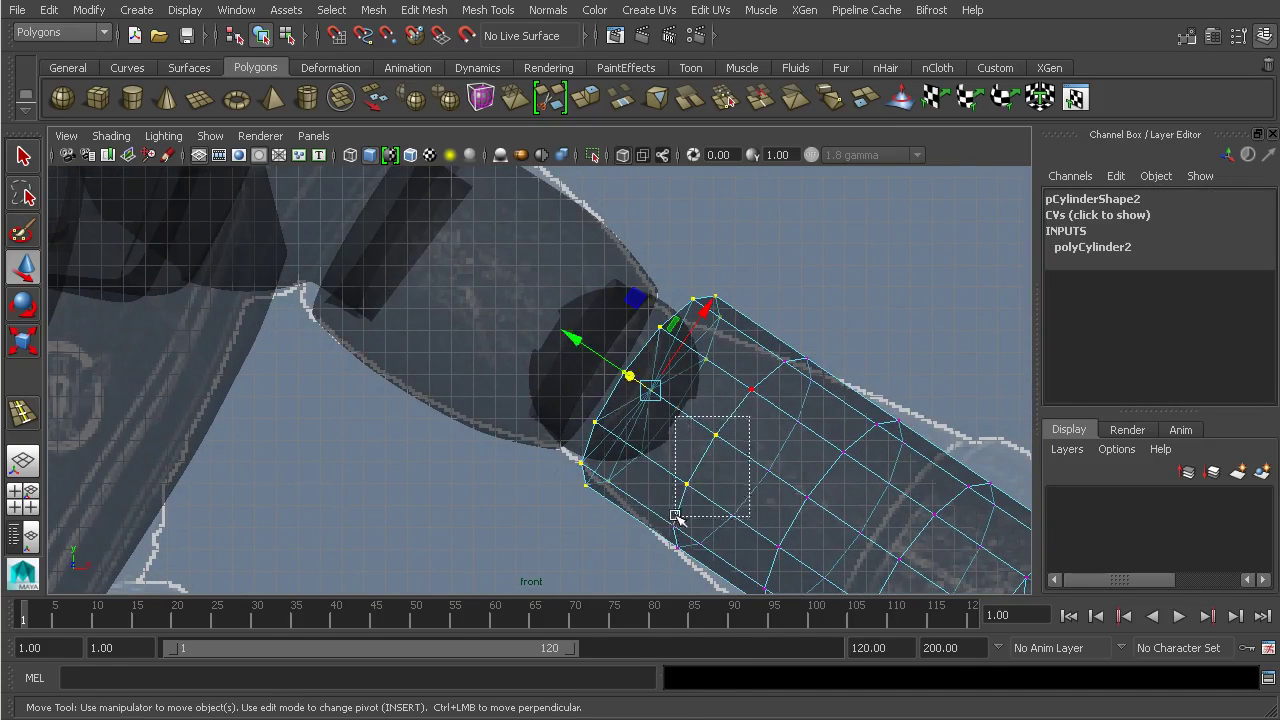
key("r")
left_click_drag(650, 390, 611, 405)
Step: Scale the forearm's middle edge loop and wrist-end vertices so the cylinder tapers along the front-view reference outline
middle_click_drag(777, 463, 634, 373, "alt")
right_click_drag(702, 394, 698, 362)
double_click(704, 404)
left_click_drag(690, 424, 830, 483)
middle_click_drag(830, 483, 789, 420, "alt")
right_click_drag(794, 402, 733, 400)
left_click_drag(896, 342, 706, 526)
left_click_drag(790, 317, 753, 361, "ctrl")
left_click_drag(790, 447, 873, 447)
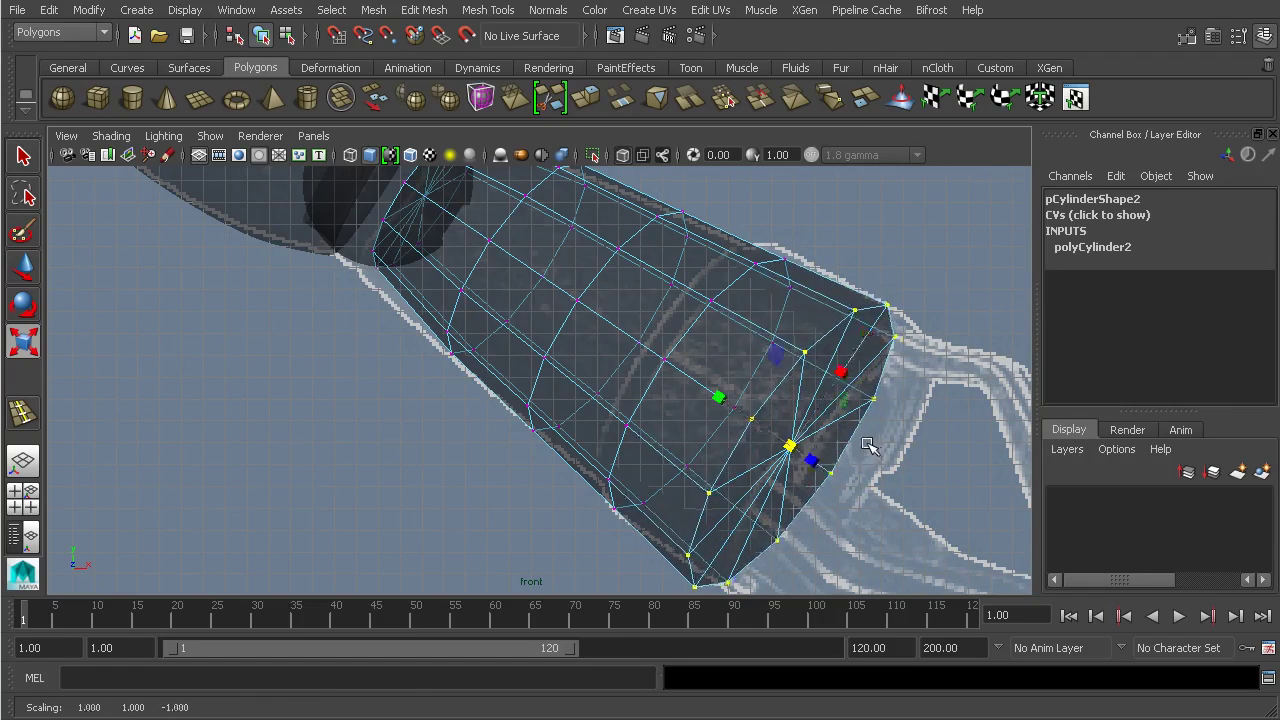
Step: Select the forearm's elbow-end vertices and move them slightly closer to the elbow sphere
scroll(800, 465, "up", 3)
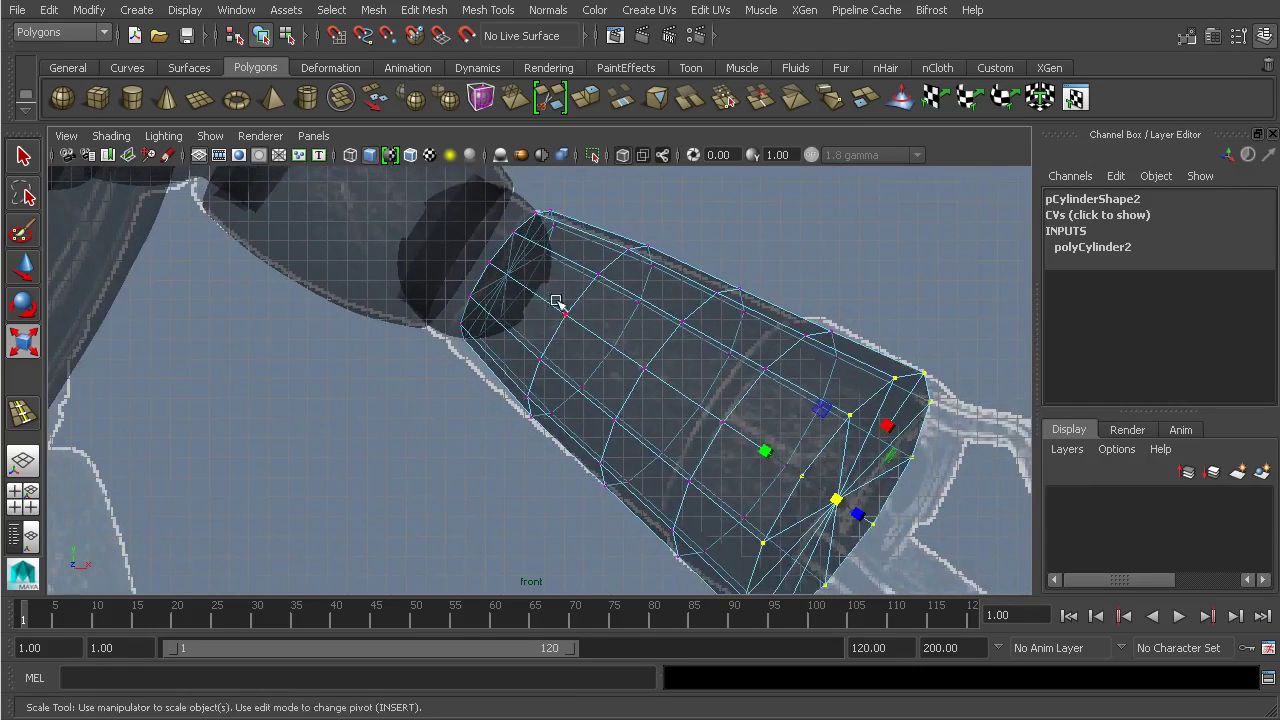
middle_click_drag(538, 265, 642, 346, "alt")
left_click_drag(545, 387, 546, 392)
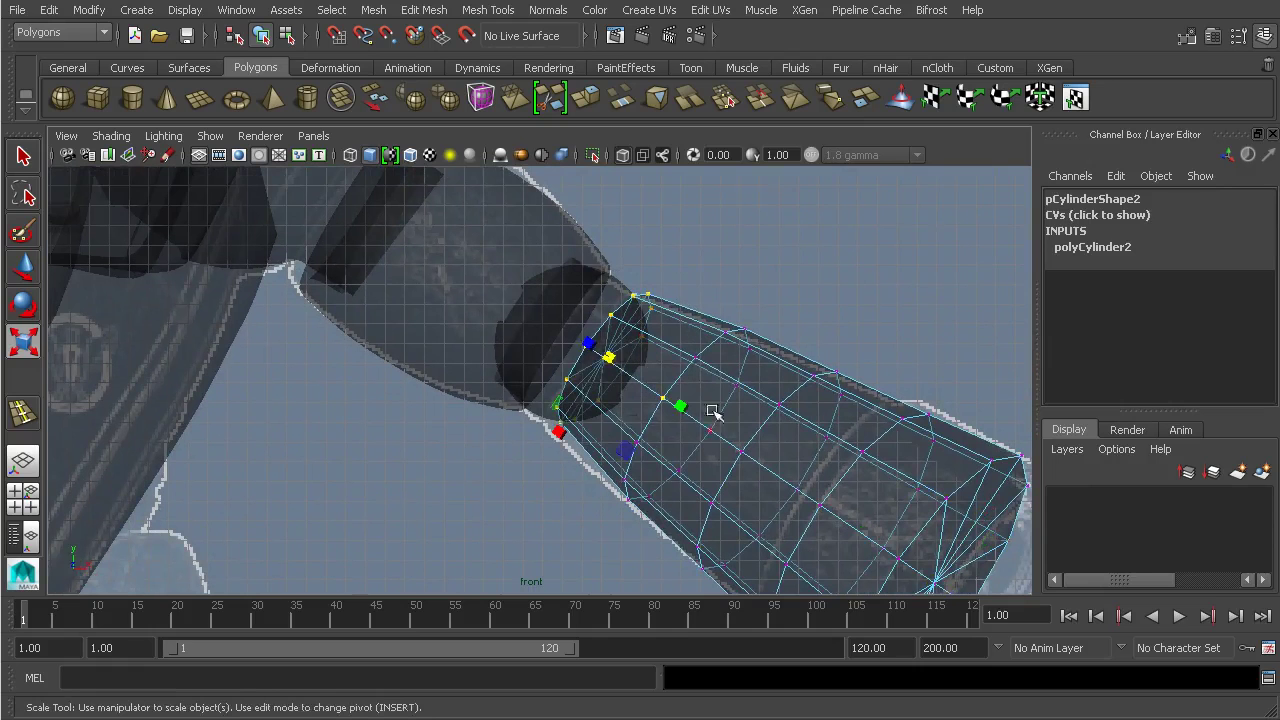
key("w")
key("space")
left_click_drag(871, 230, 764, 280, "alt")
right_click_drag(764, 280, 832, 281, "alt")
left_click_drag(832, 281, 862, 287, "alt")
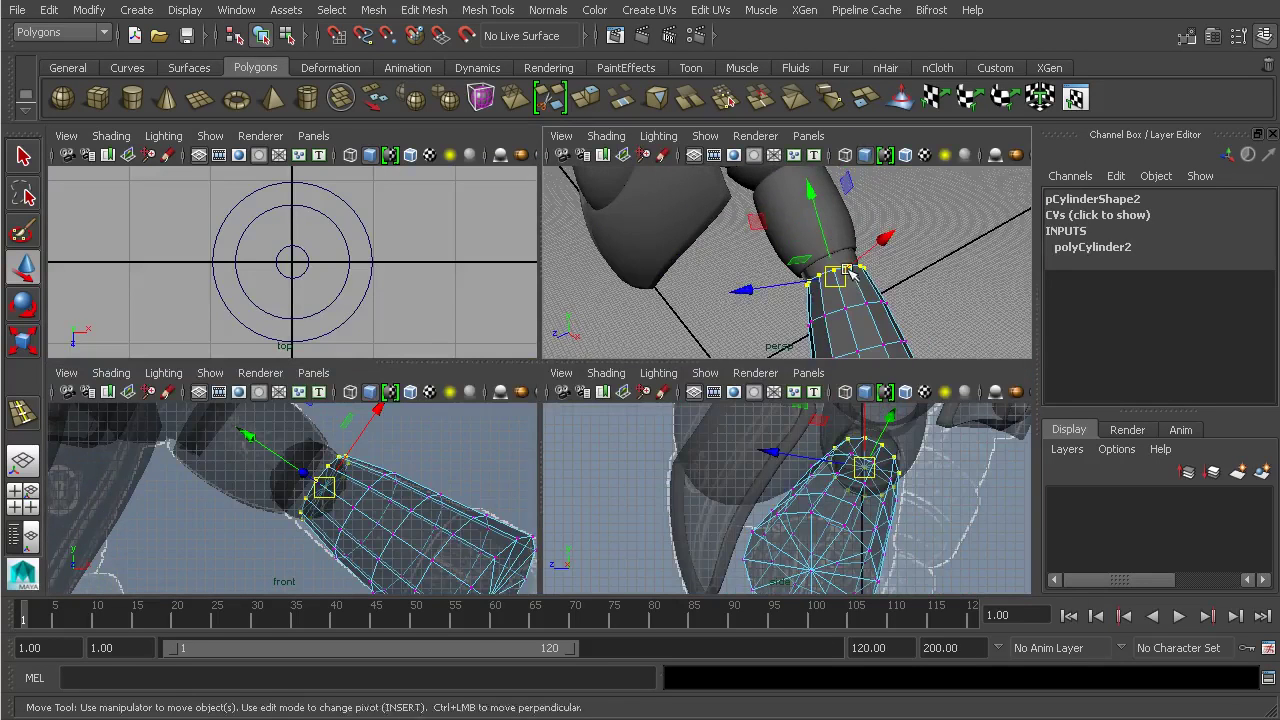
left_click_drag(820, 229, 819, 225)
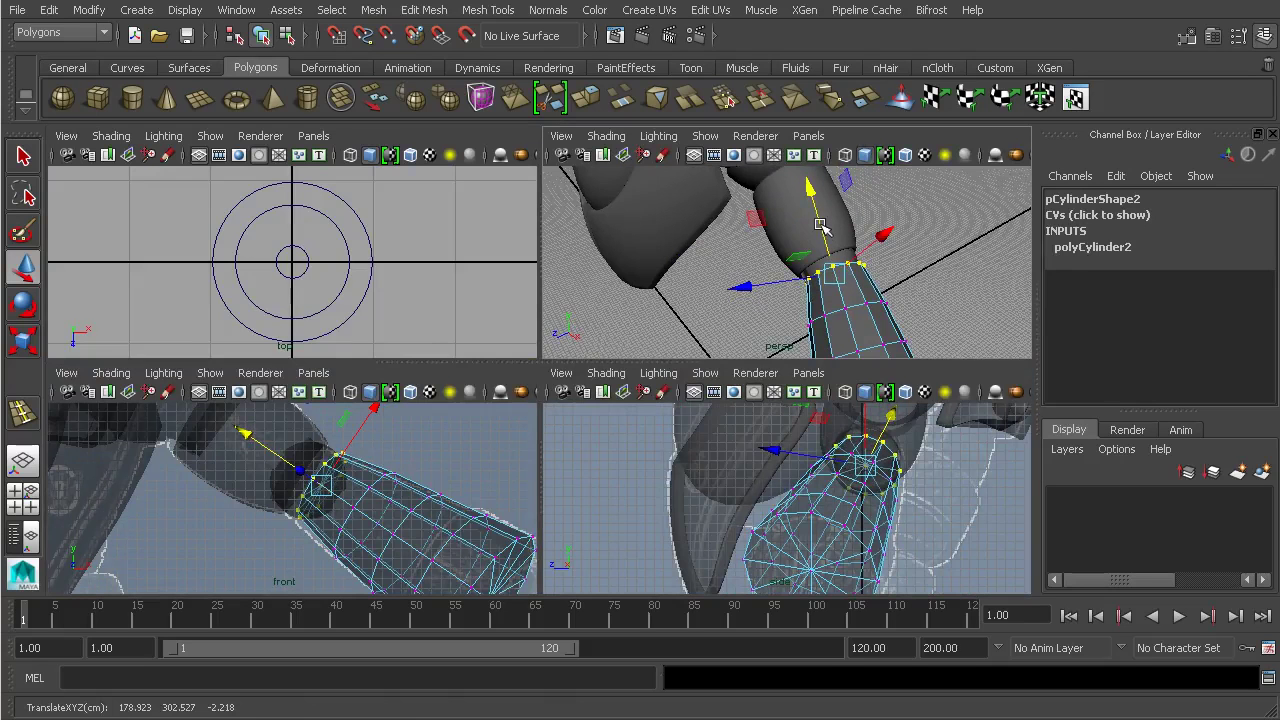
left_click_drag(800, 232, 885, 235, "alt")
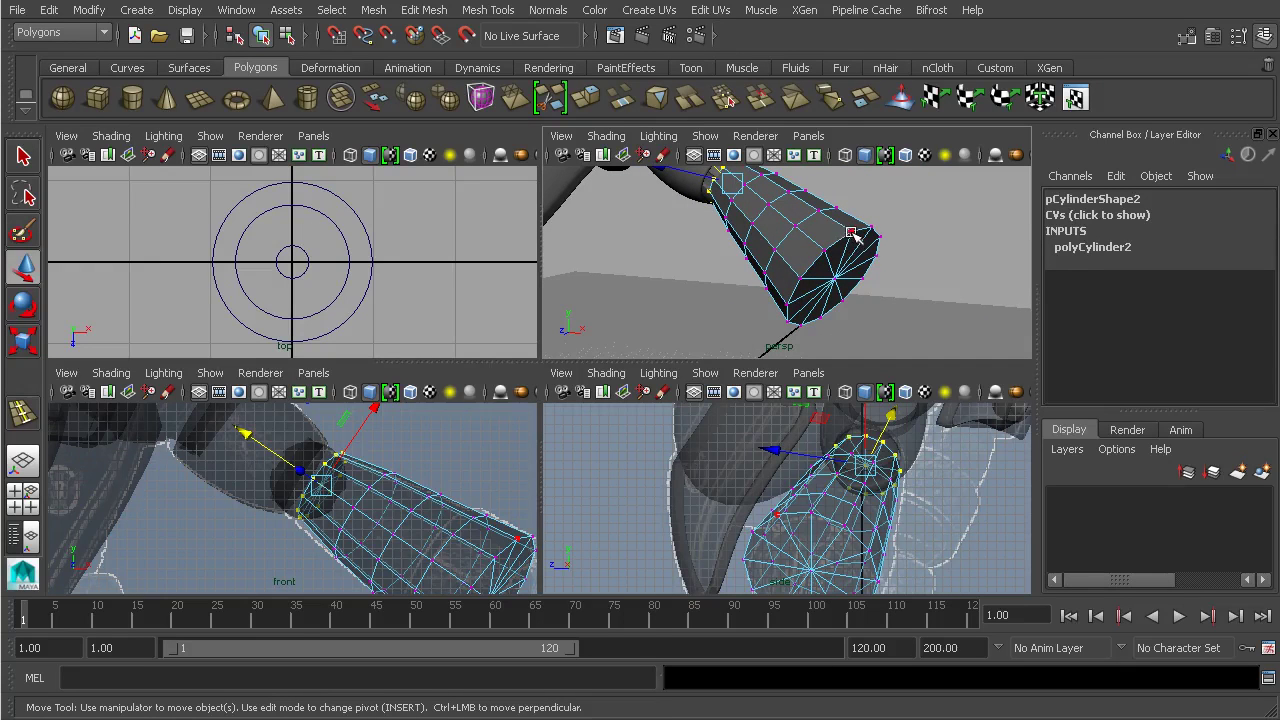
Step: Return to object selection and set the forearm's translation and rotation to 0 on all three axes
left_click(262, 36)
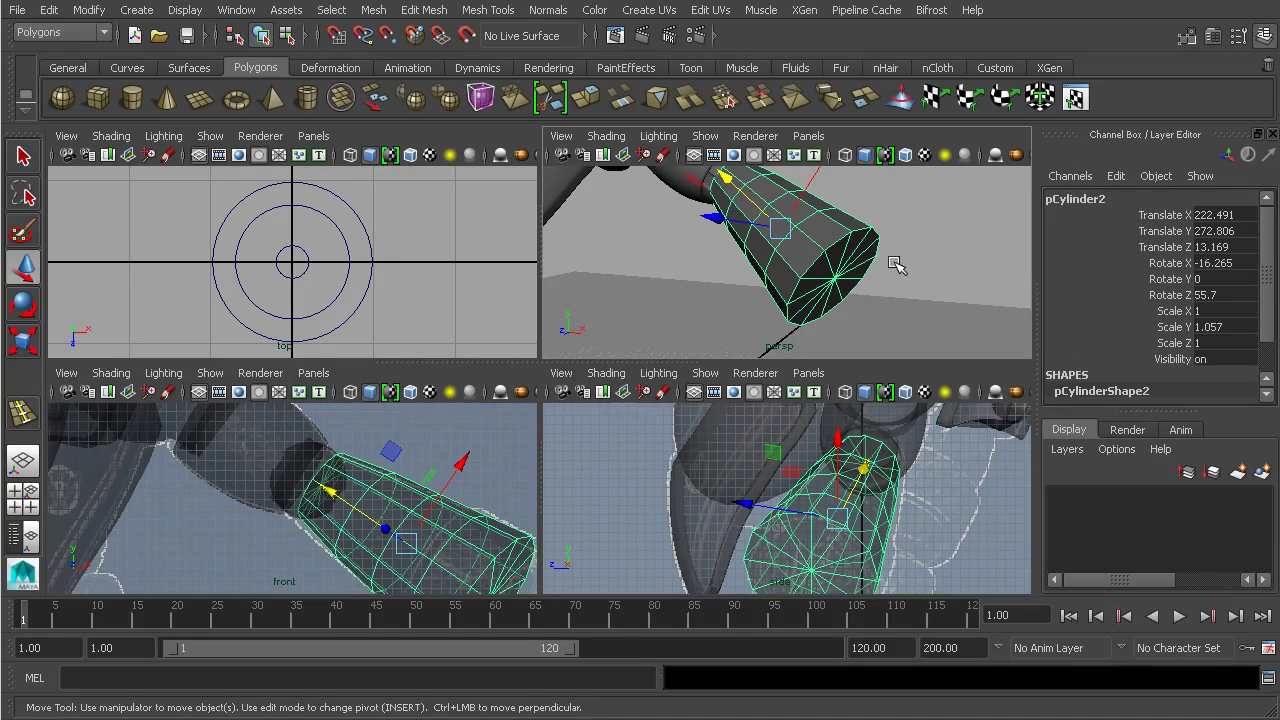
middle_click_drag(438, 516, 416, 494, "alt")
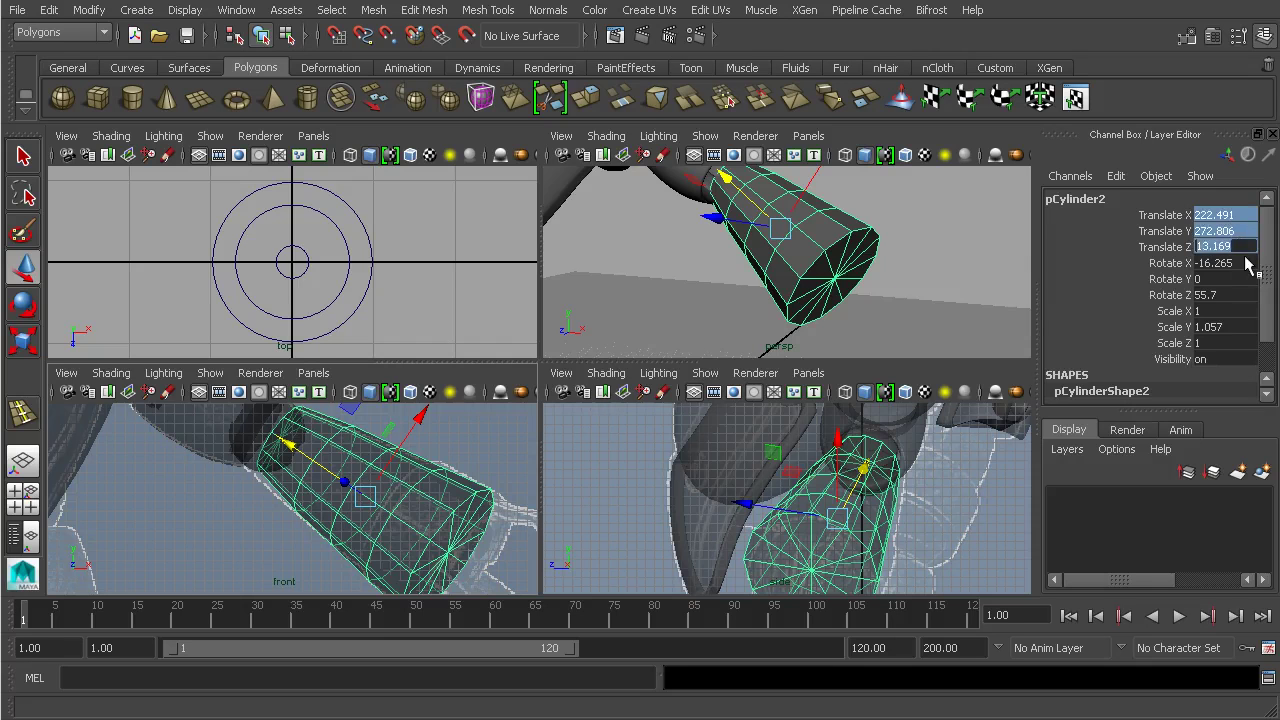
type("0")
key("Return")
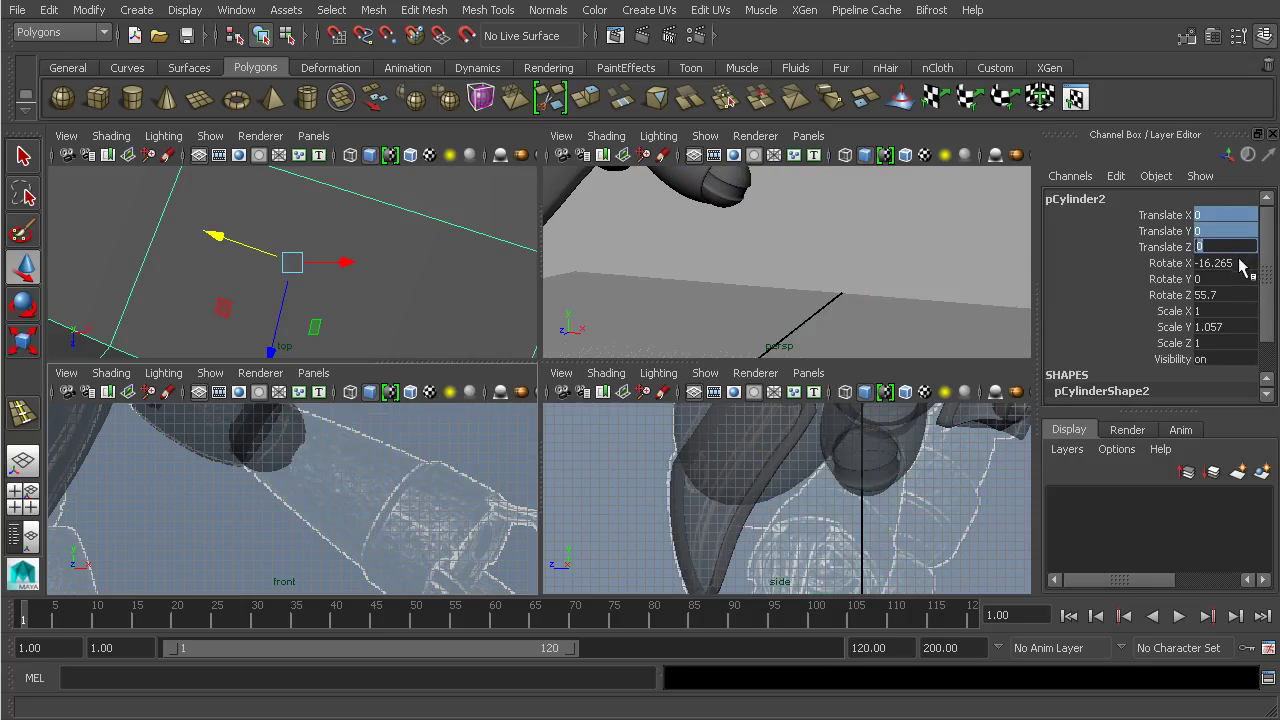
left_click(1240, 263)
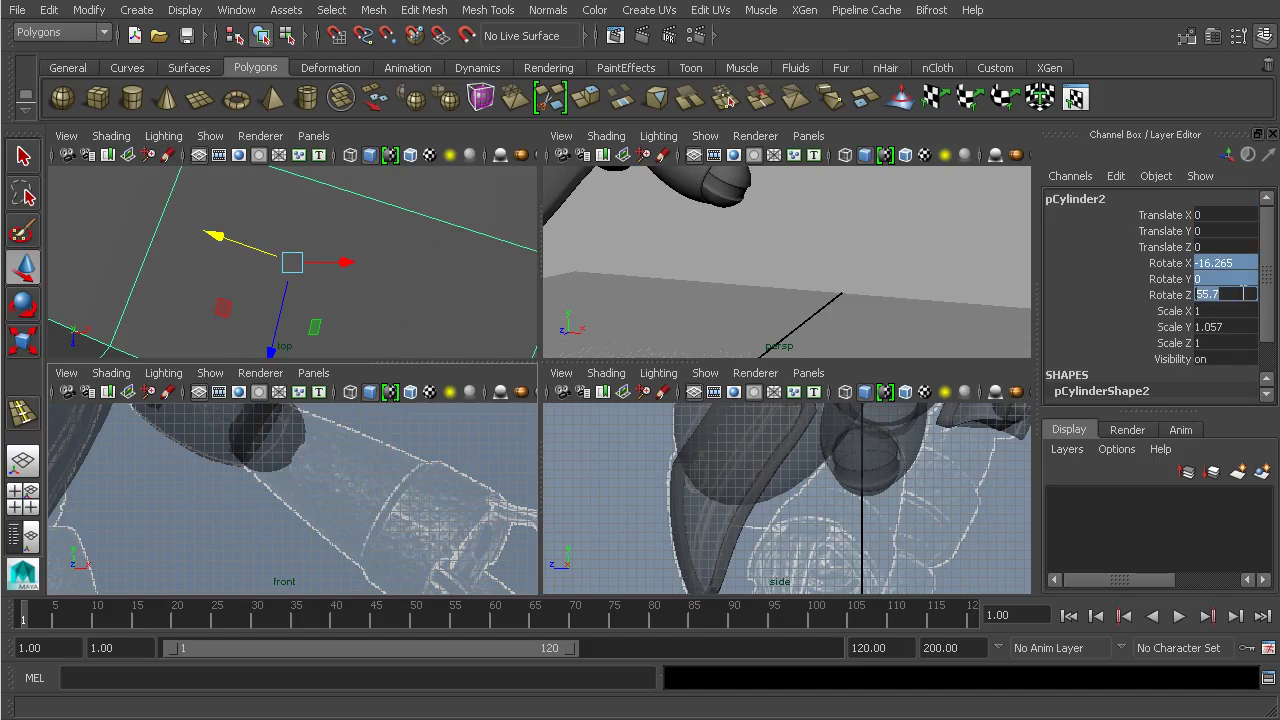
type("0")
key("Return")
Step: Freeze the transformations of the forearm cylinder at the origin
middle_click_drag(781, 268, 825, 246, "alt")
right_click_drag(914, 234, 800, 271, "alt")
middle_click_drag(800, 271, 790, 245, "alt")
right_click_drag(830, 262, 891, 274, "alt")
mouse_move(891, 274)
left_mouse_down("alt")
mouse_move(936, 251)
mouse_move(890, 272)
left_mouse_up("alt")
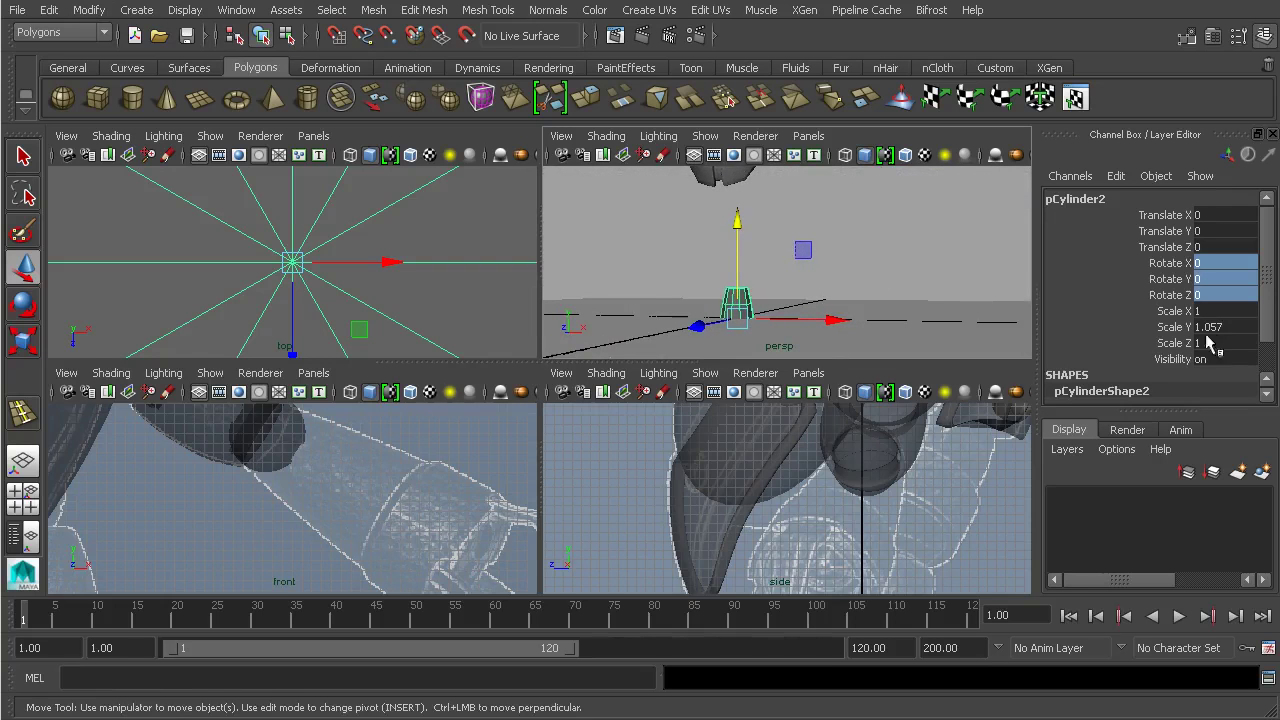
left_click(90, 10)
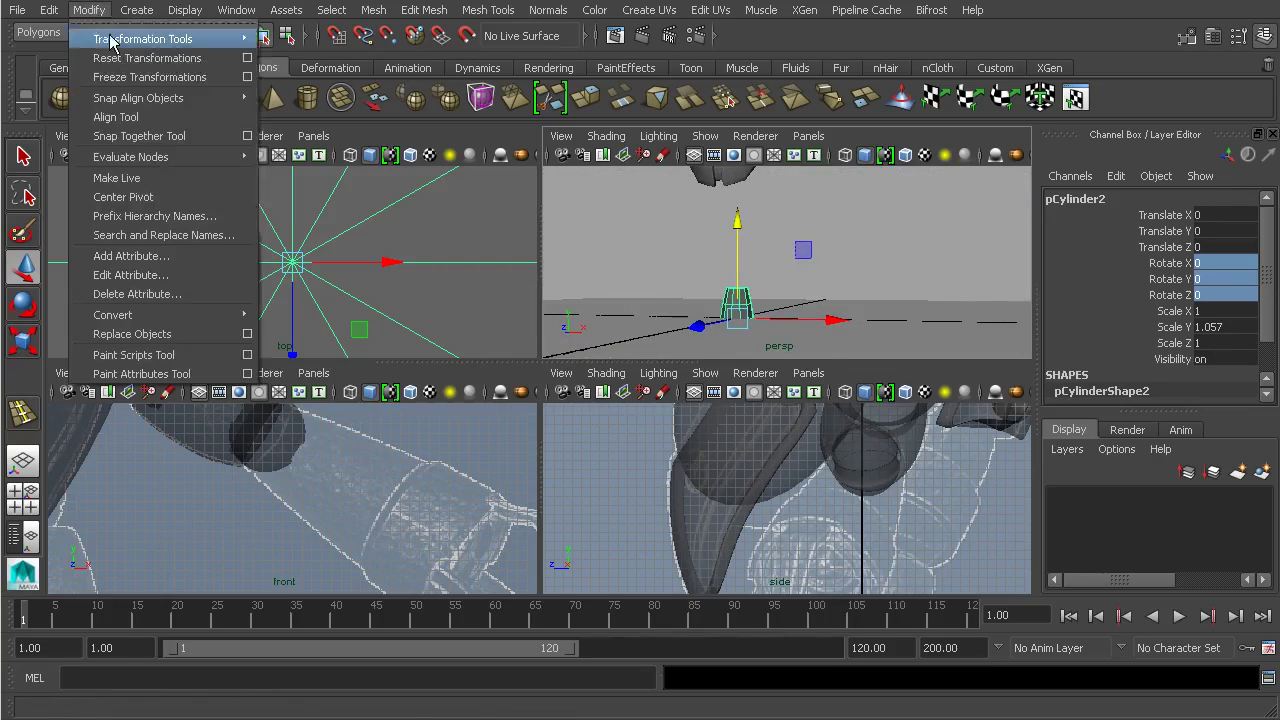
left_click(118, 78)
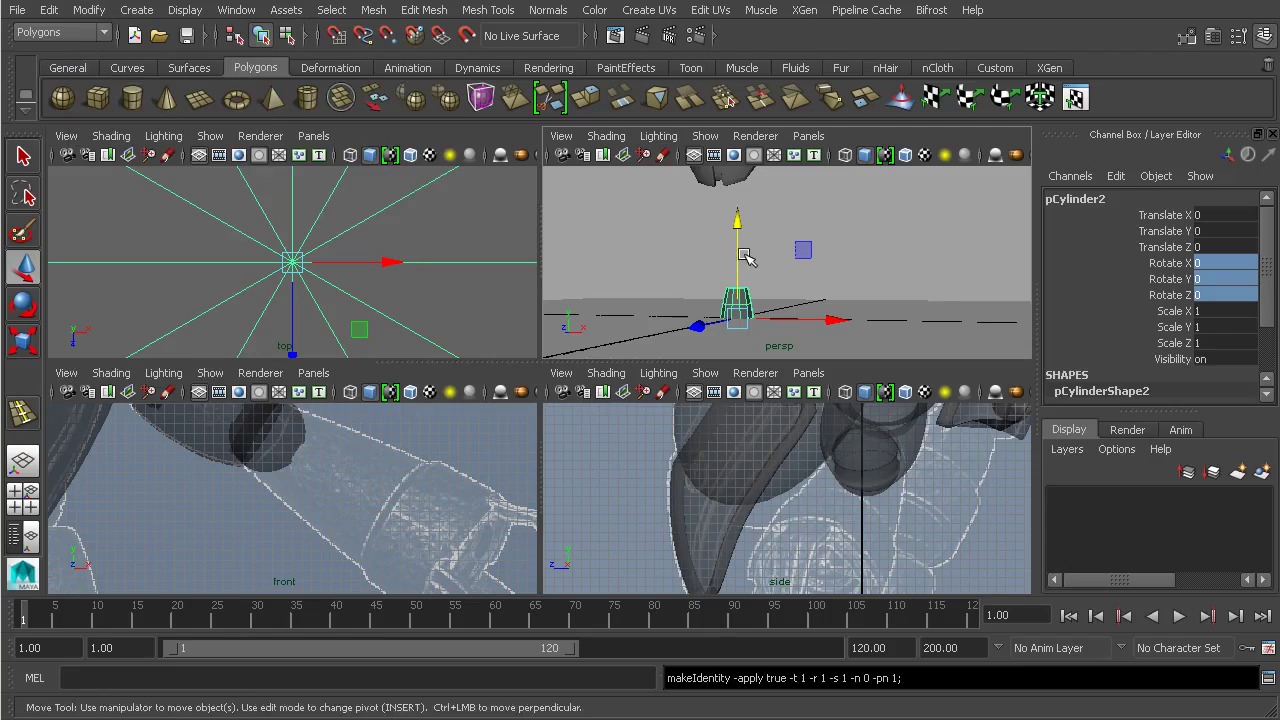
left_click_drag(800, 289, 803, 297, "alt")
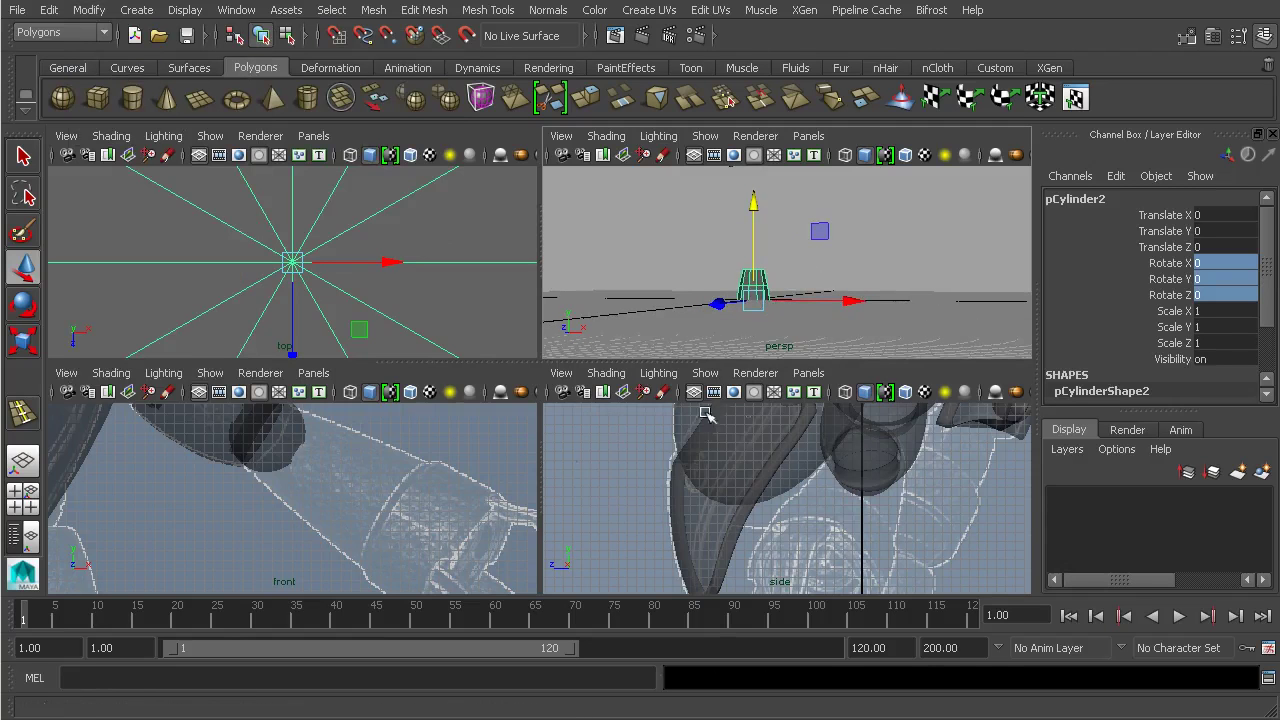
Step: Extrude the cap faces at the forearm's narrow end and scale them inward to leave a thin rim
key("f")
middle_click_drag(415, 475, 464, 484, "alt")
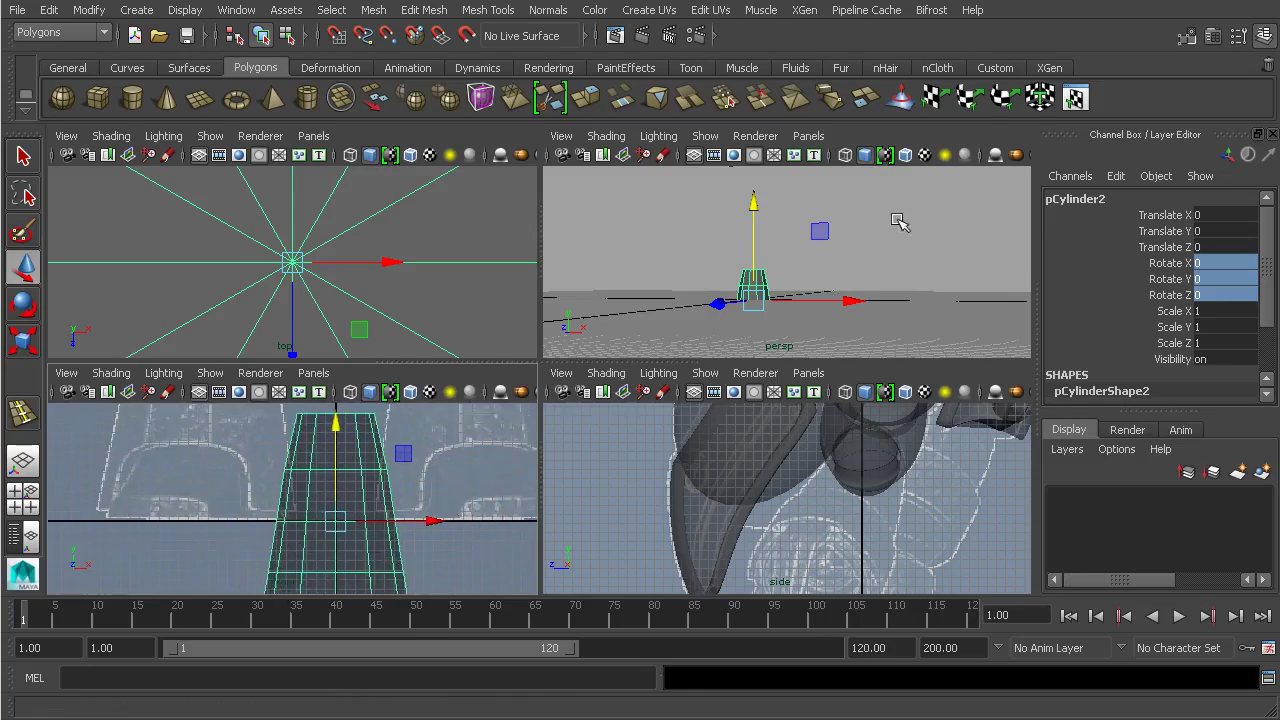
key("space")
key("f")
left_click_drag(592, 266, 612, 310, "alt")
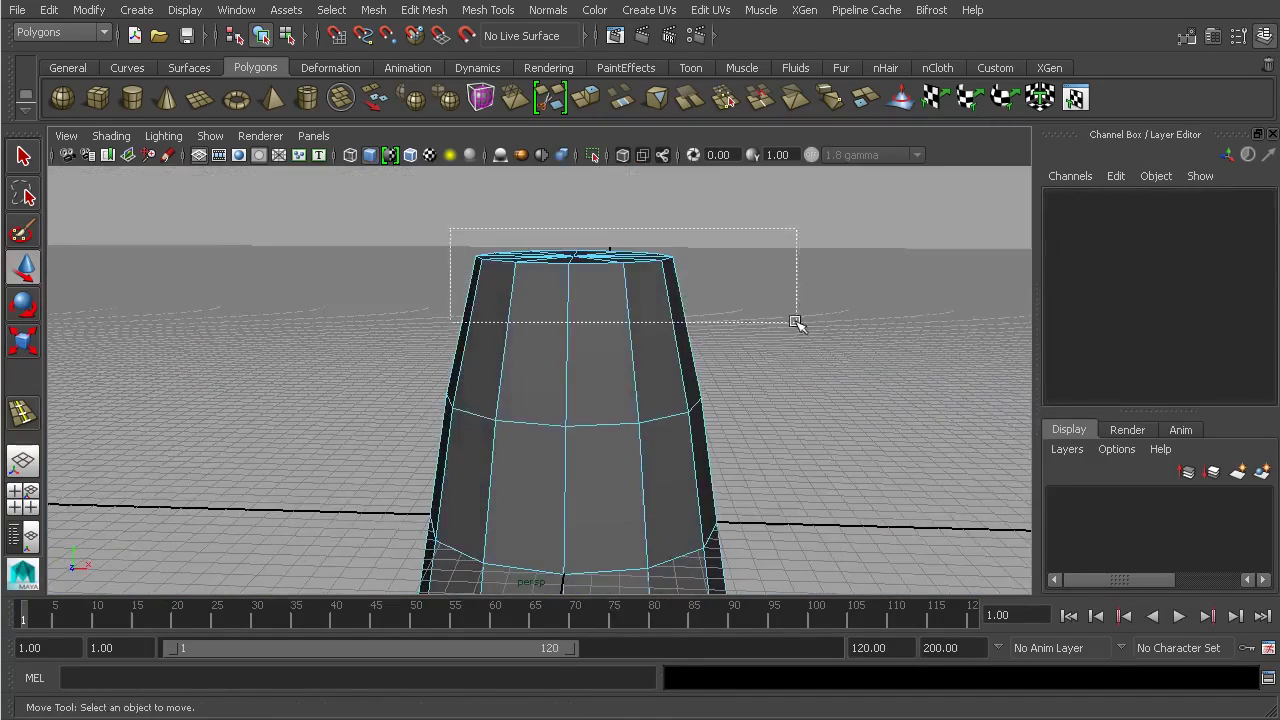
left_click_drag(760, 318, 789, 321)
left_click_drag(565, 345, 700, 374, "alt")
middle_click_drag(700, 374, 687, 417, "alt")
left_click_drag(687, 417, 720, 412, "alt")
left_click(424, 10)
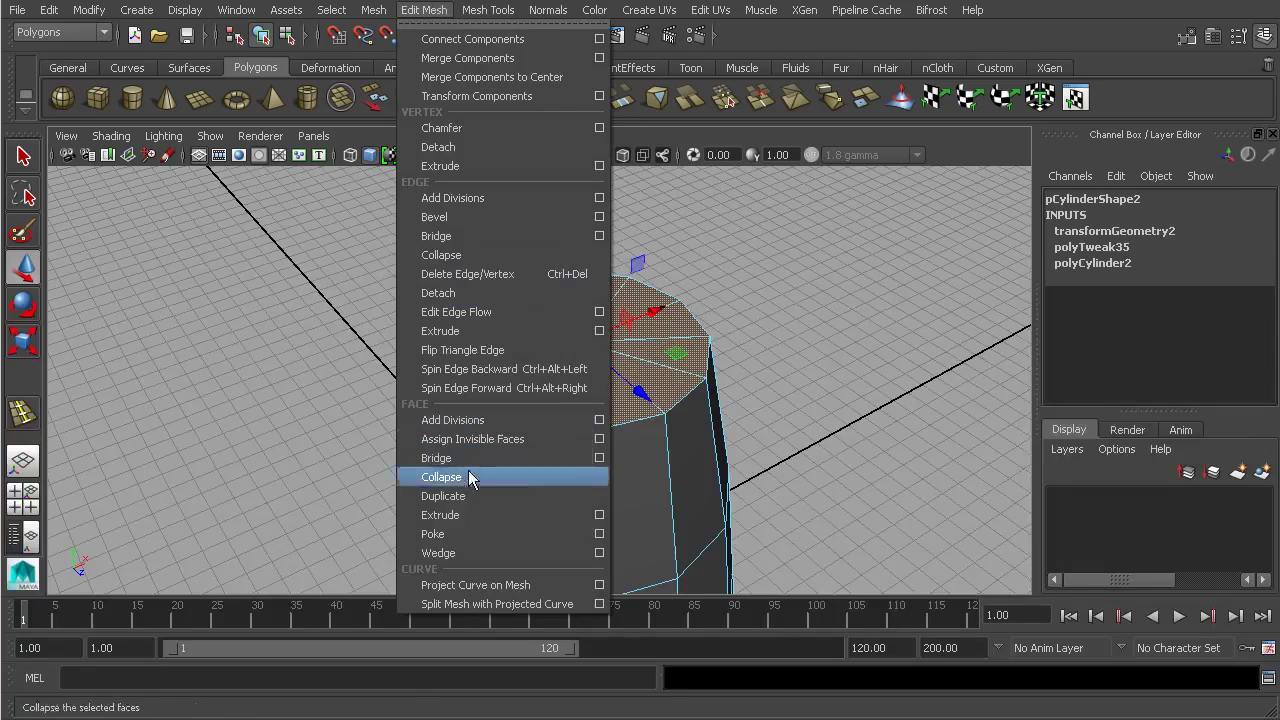
left_click(478, 515)
right_click_drag(690, 440, 766, 426, "alt")
left_click_drag(766, 426, 620, 440, "alt")
left_click_drag(543, 353, 522, 355)
Step: Push the newly extruded inner cap faces down into the narrow end and delete them to open it
left_click_drag(536, 432, 597, 431, "alt")
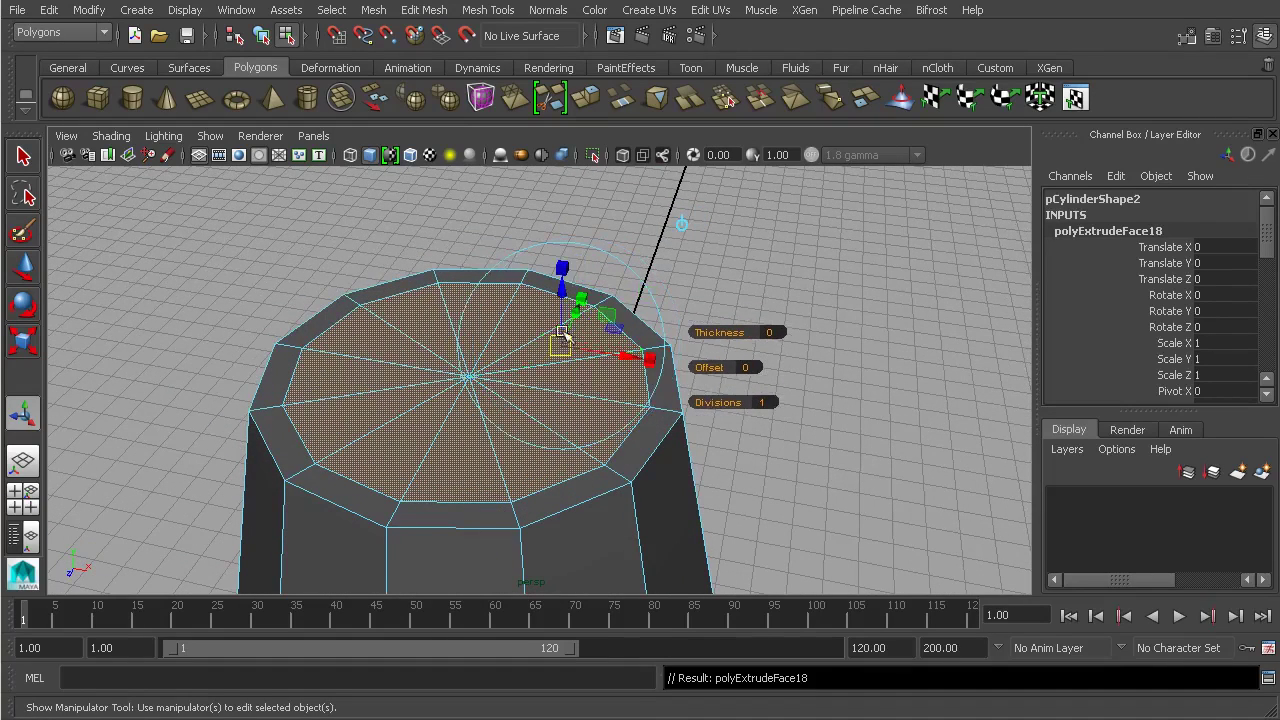
left_click_drag(560, 297, 566, 360)
key("Delete")
Step: Extrude the cap faces at the forearm's wide end and scale them inward to form a rim
right_click_drag(750, 432, 612, 437, "alt")
middle_click_drag(635, 495, 674, 361, "alt")
left_click_drag(676, 362, 643, 406, "alt")
left_click_drag(720, 457, 667, 549, "alt")
left_click_drag(898, 428, 360, 319)
left_click(878, 408)
left_click_drag(878, 408, 738, 360, "alt")
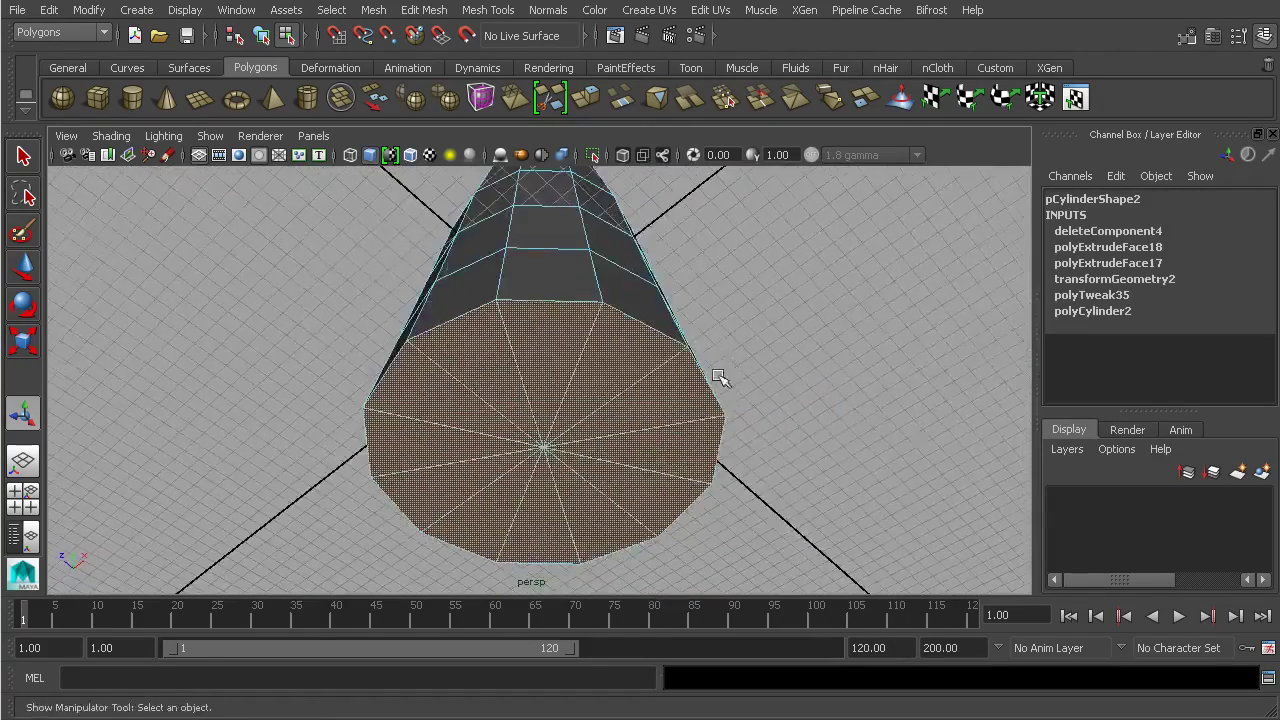
scroll(738, 360, "up", 1)
left_click(490, 10)
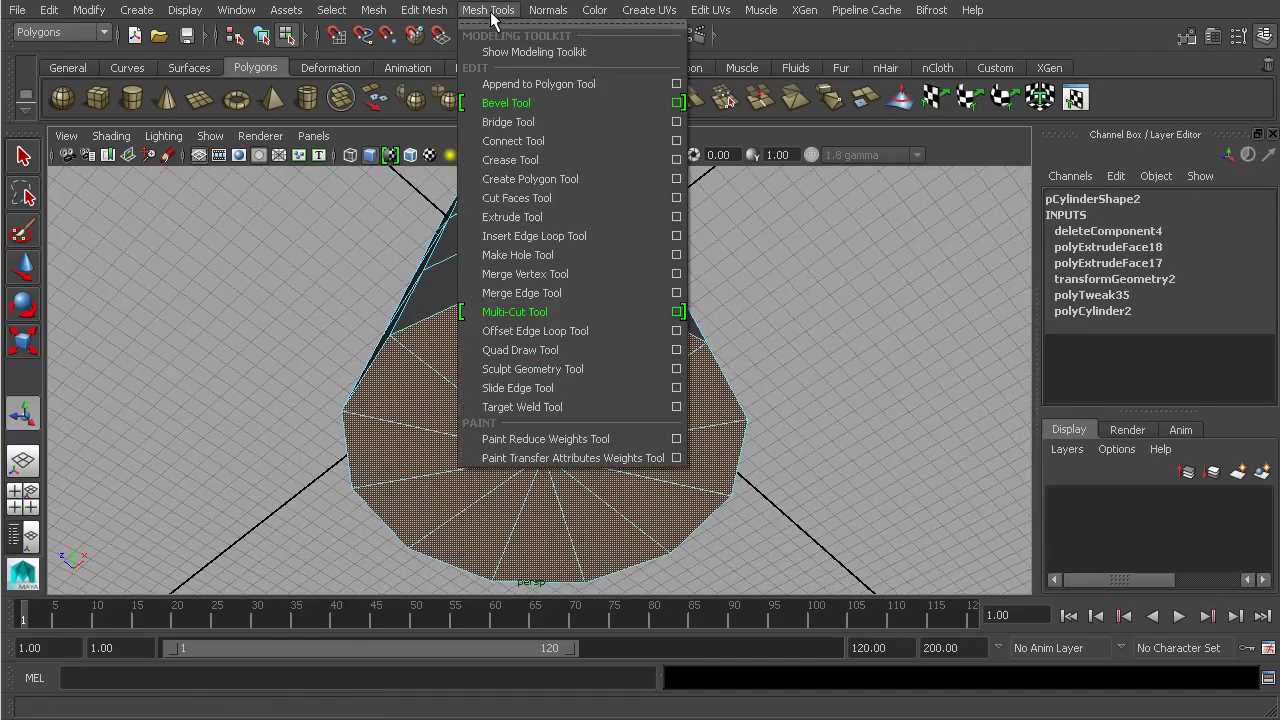
mouse_move(424, 10)
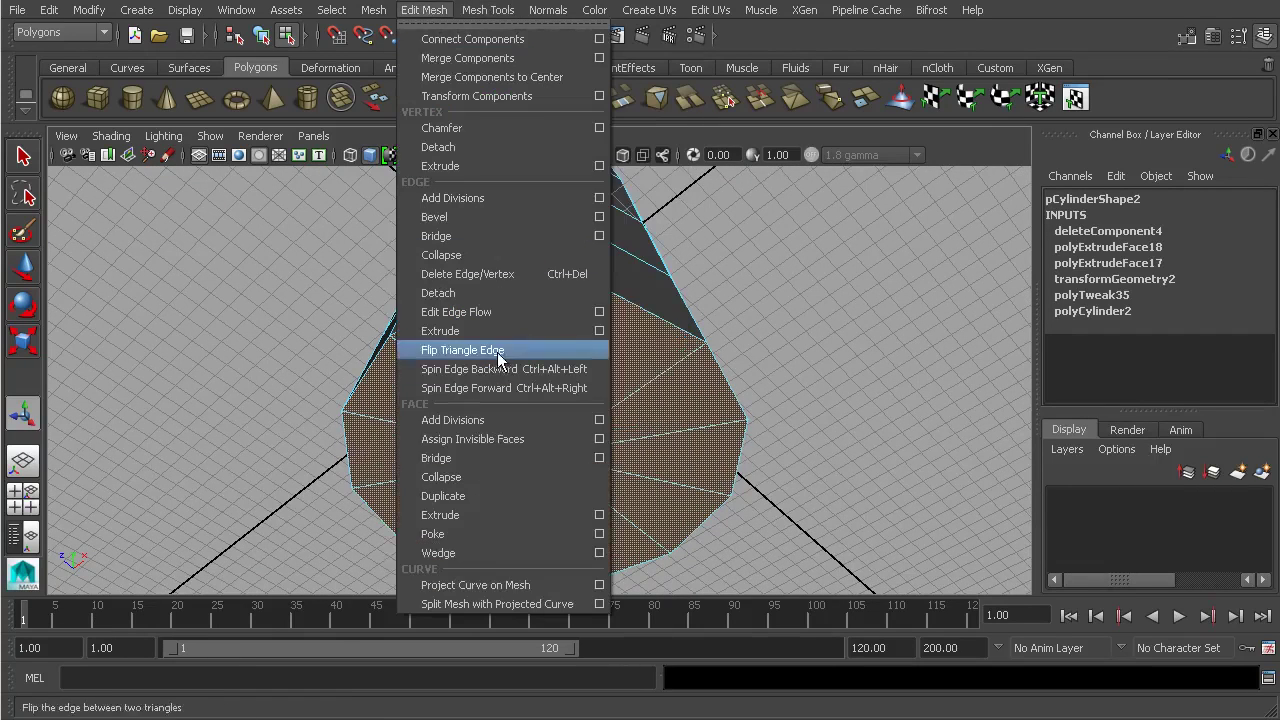
left_click(502, 514)
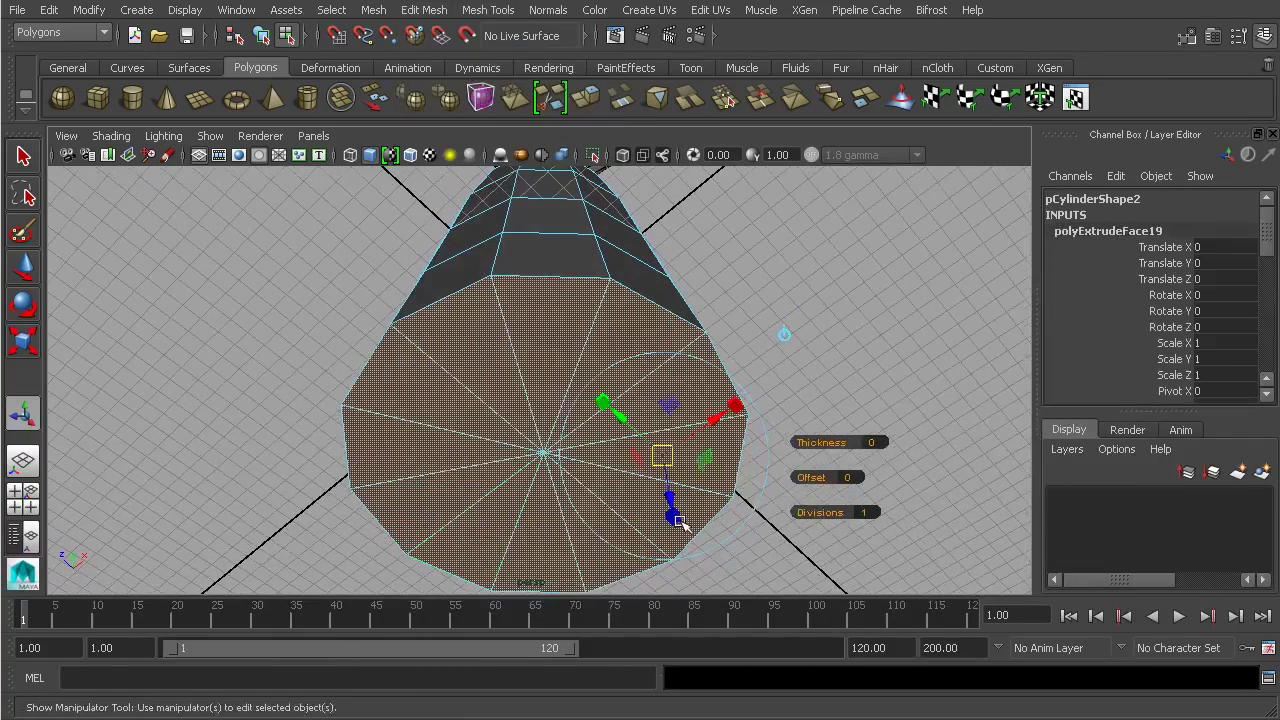
left_click_drag(668, 466, 646, 458)
Step: Extrude the wide end's inset faces a short distance into the forearm to form a recess
key("ctrl+e")
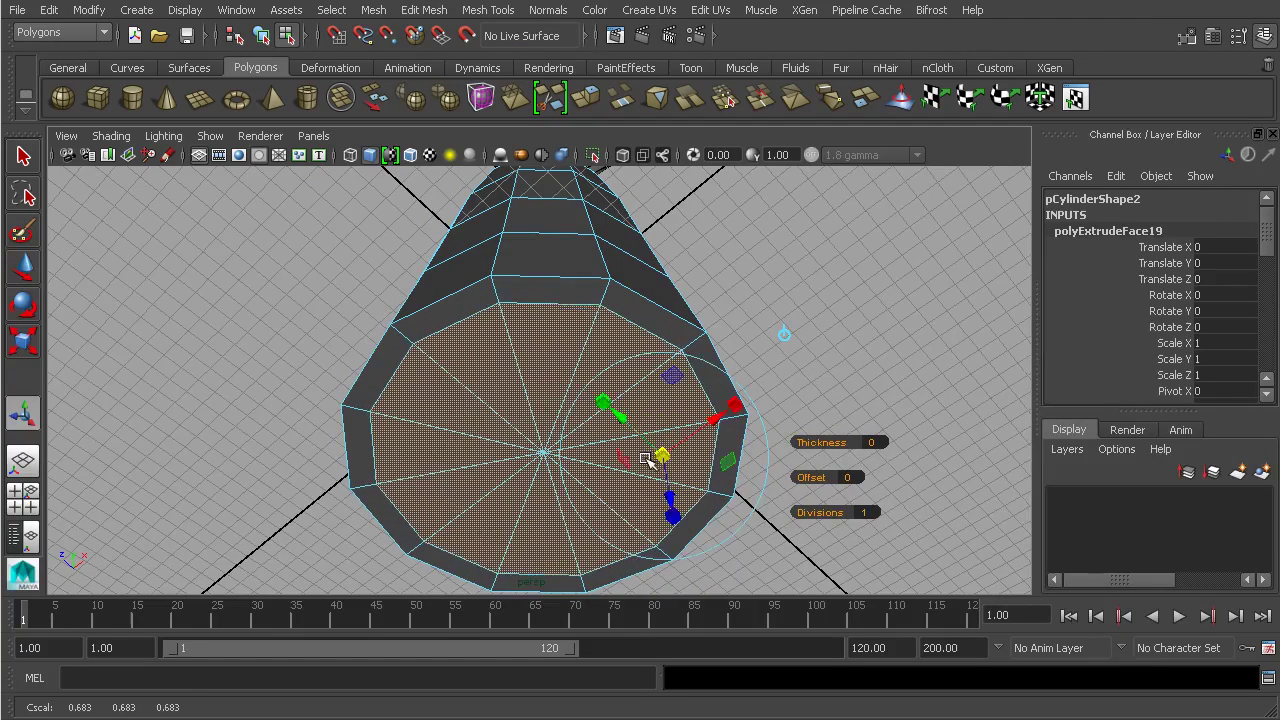
left_click_drag(657, 486, 660, 463)
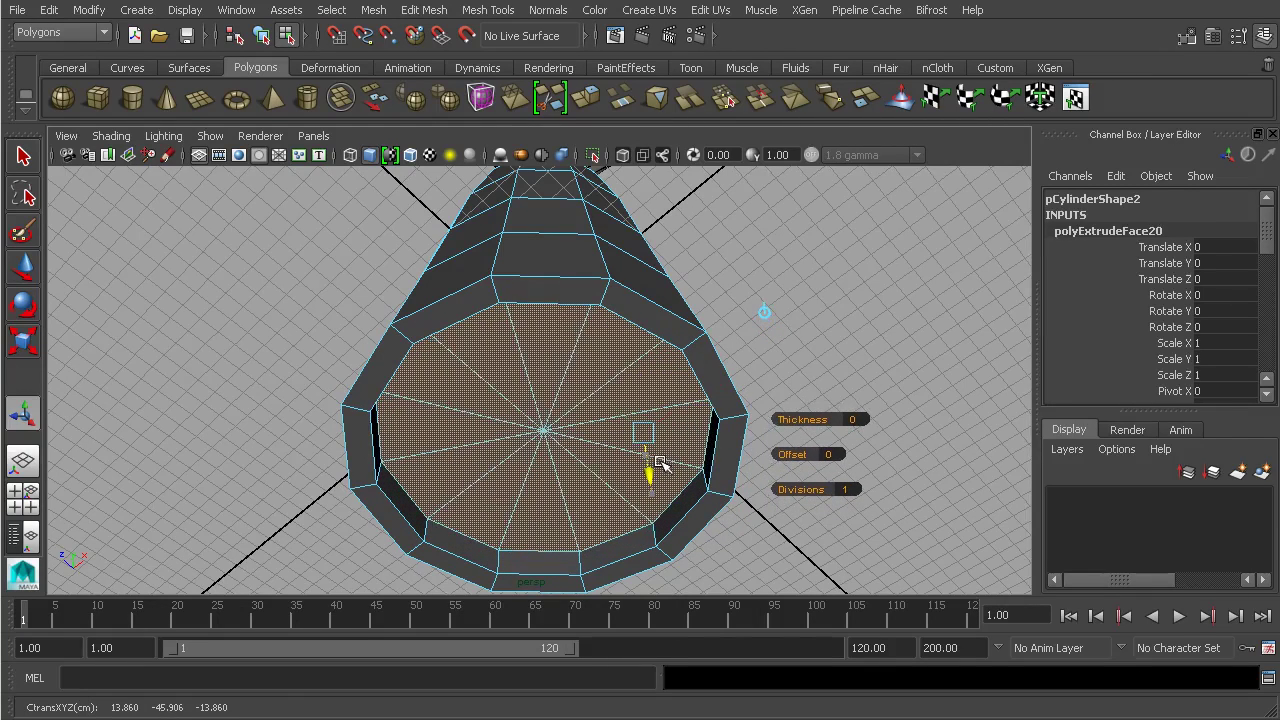
middle_click_drag(690, 454, 728, 419, "alt")
right_click_drag(728, 419, 770, 442, "alt")
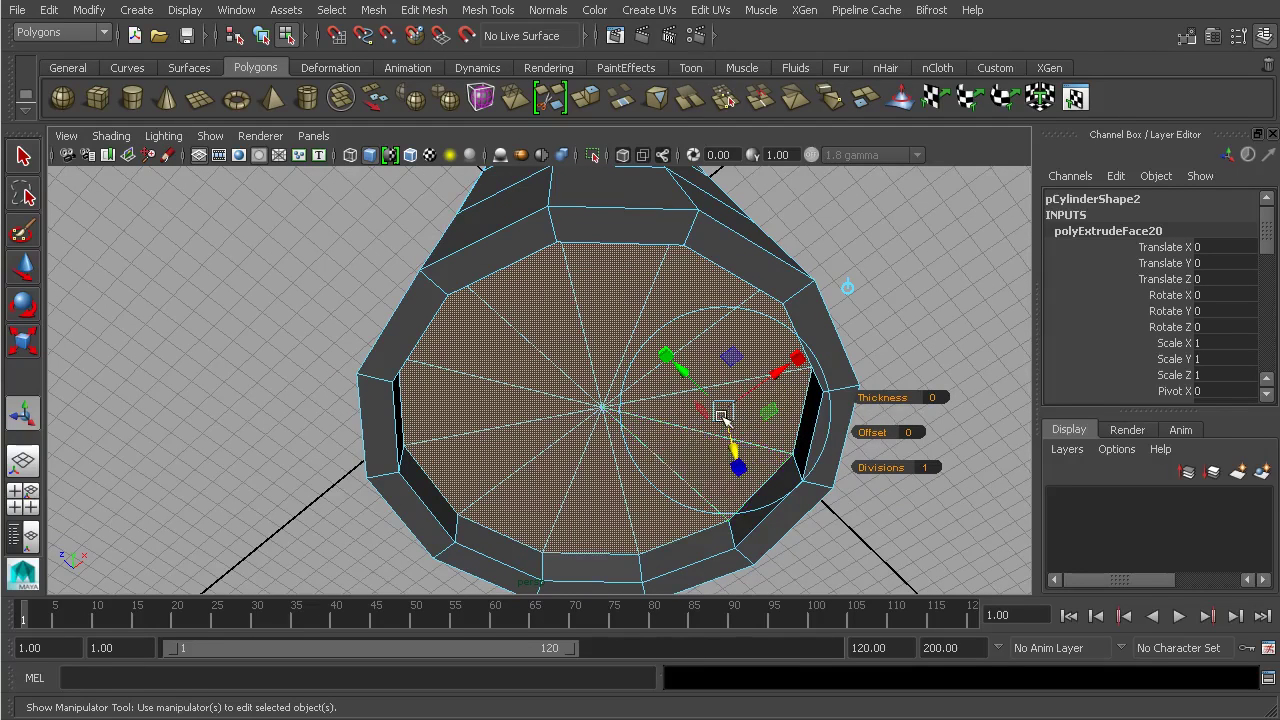
Step: Inset the recessed faces again, extrude them deep into the forearm and delete them to leave a hollow opening
left_click_drag(723, 410, 633, 421)
right_click_drag(633, 421, 647, 428, "alt")
key("ctrl+e")
left_click_drag(694, 433, 686, 325)
key("Delete")
Step: Duplicate the ring of outer faces around the forearm's wide end as a separate band and return to object selection
left_click_drag(846, 340, 837, 291, "alt")
left_click_drag(724, 313, 642, 338, "alt")
left_click(580, 350)
left_click(505, 364, "shift")
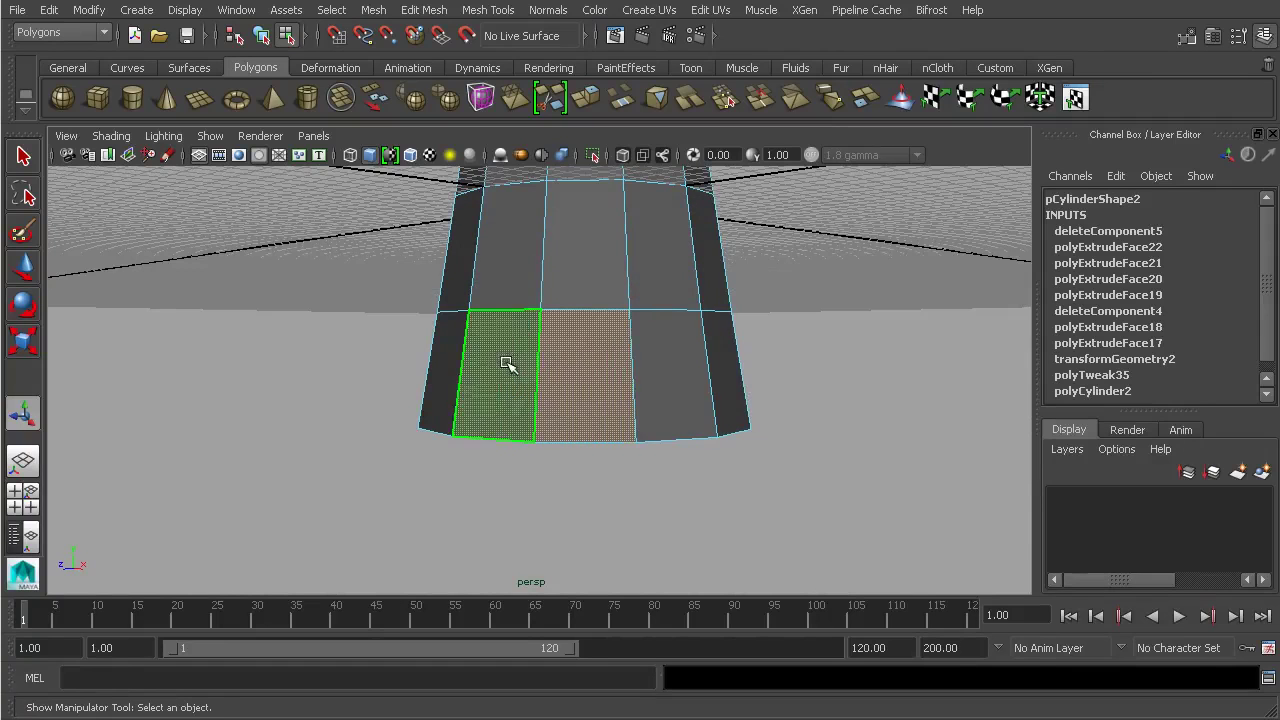
left_click(444, 360, "shift")
left_click_drag(444, 358, 993, 330, "alt")
left_click(425, 12)
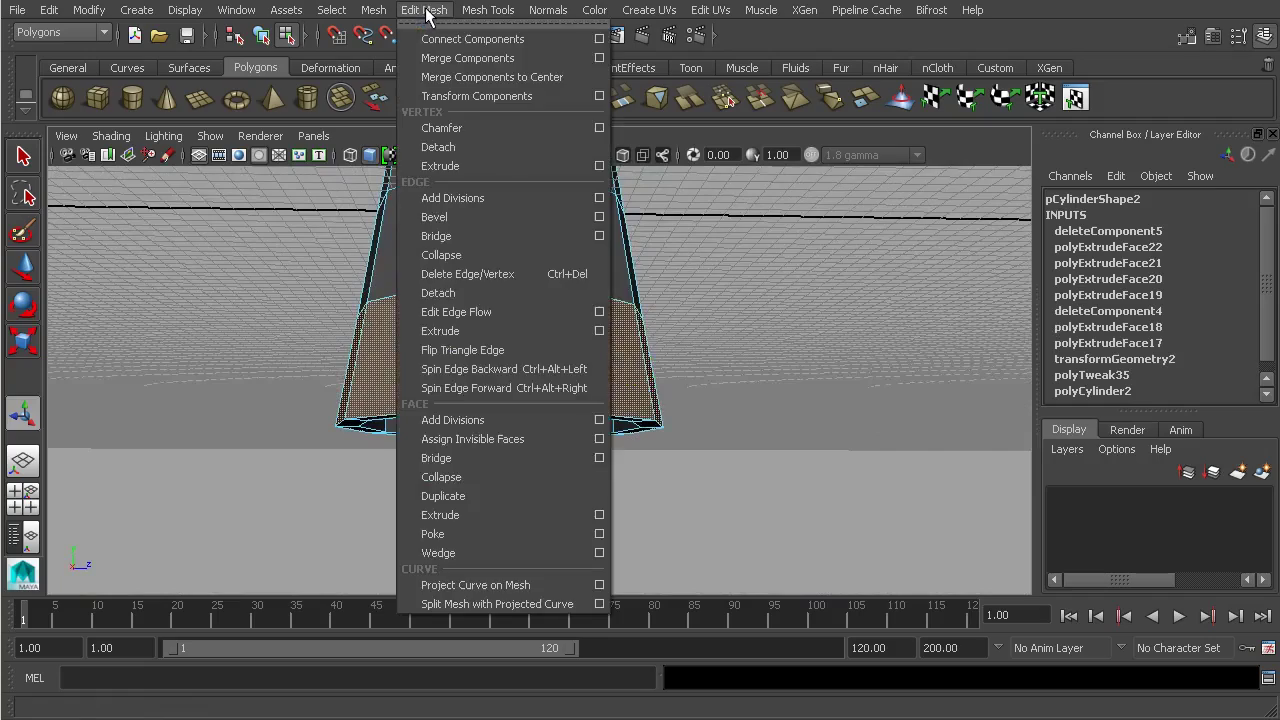
left_click(506, 494)
left_click_drag(556, 474, 705, 320, "alt")
mouse_move(418, 486)
left_mouse_down("alt")
mouse_move(412, 440)
mouse_move(429, 468)
left_mouse_up("alt")
left_click(263, 36)
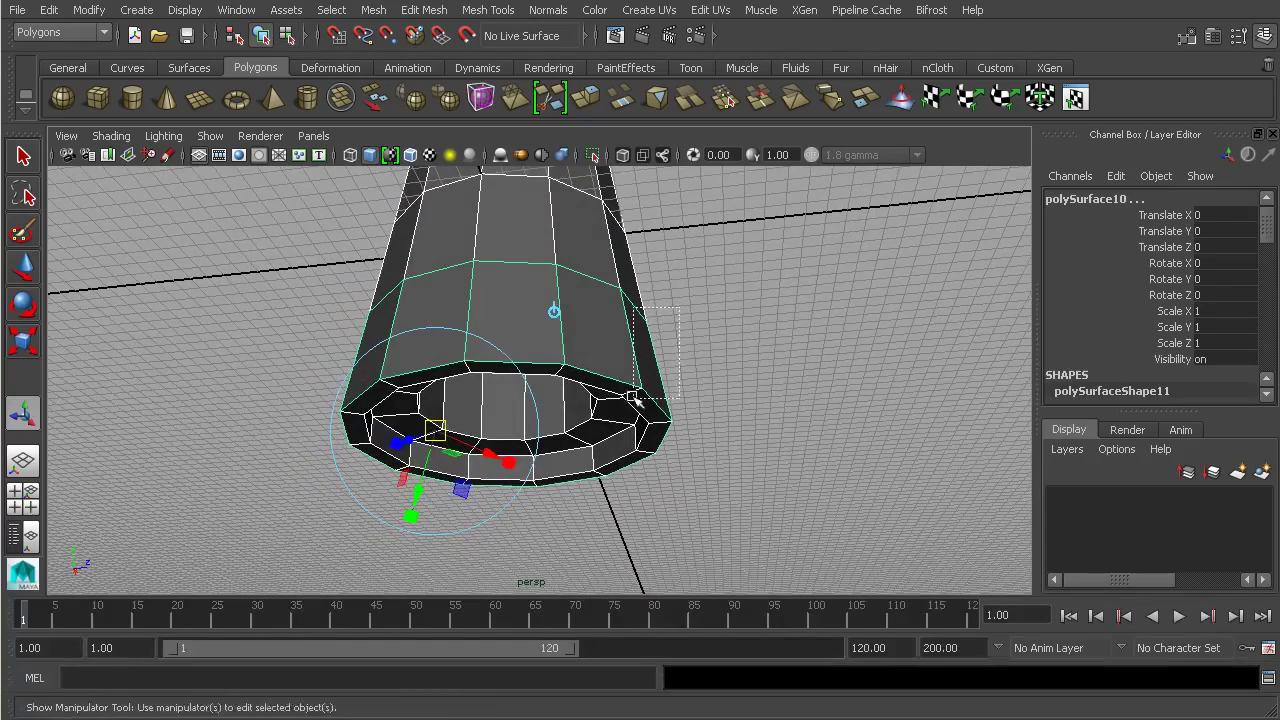
Step: Extrude all faces of the duplicated band outward along their normals to give the wrist band thickness
left_click(624, 312)
left_click_drag(722, 373, 714, 374, "alt")
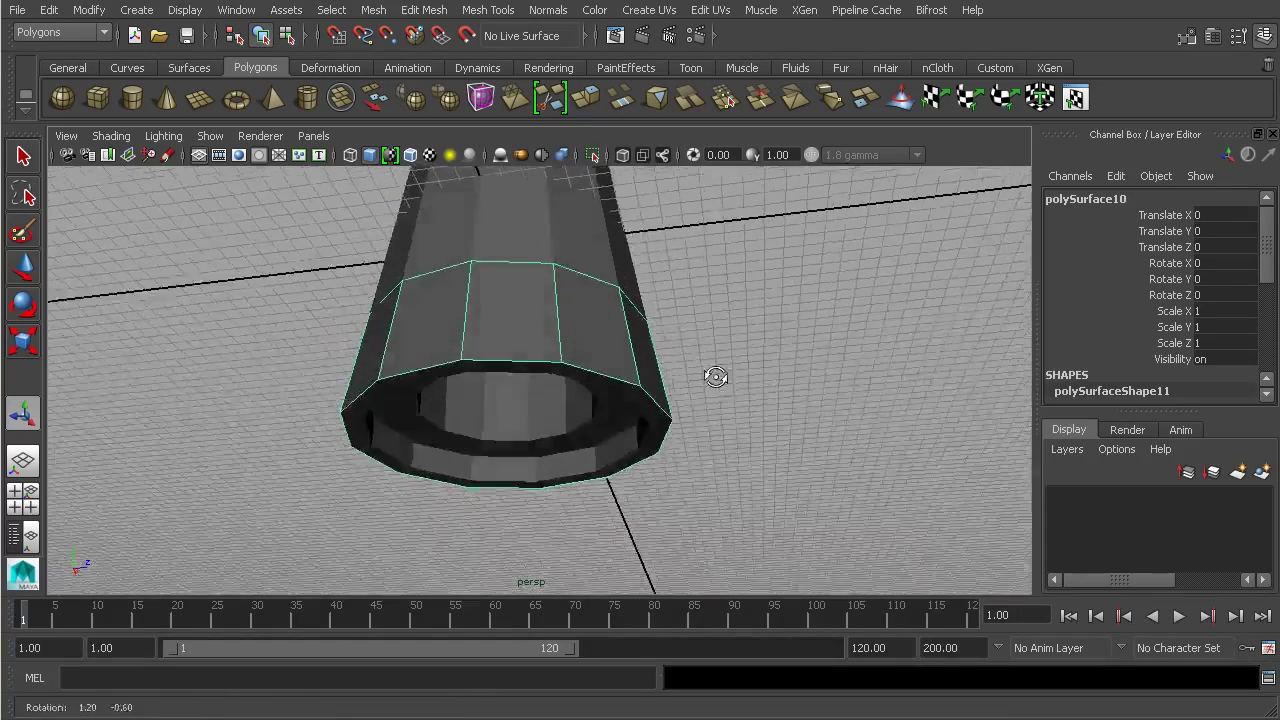
right_click_drag(714, 374, 709, 367, "alt")
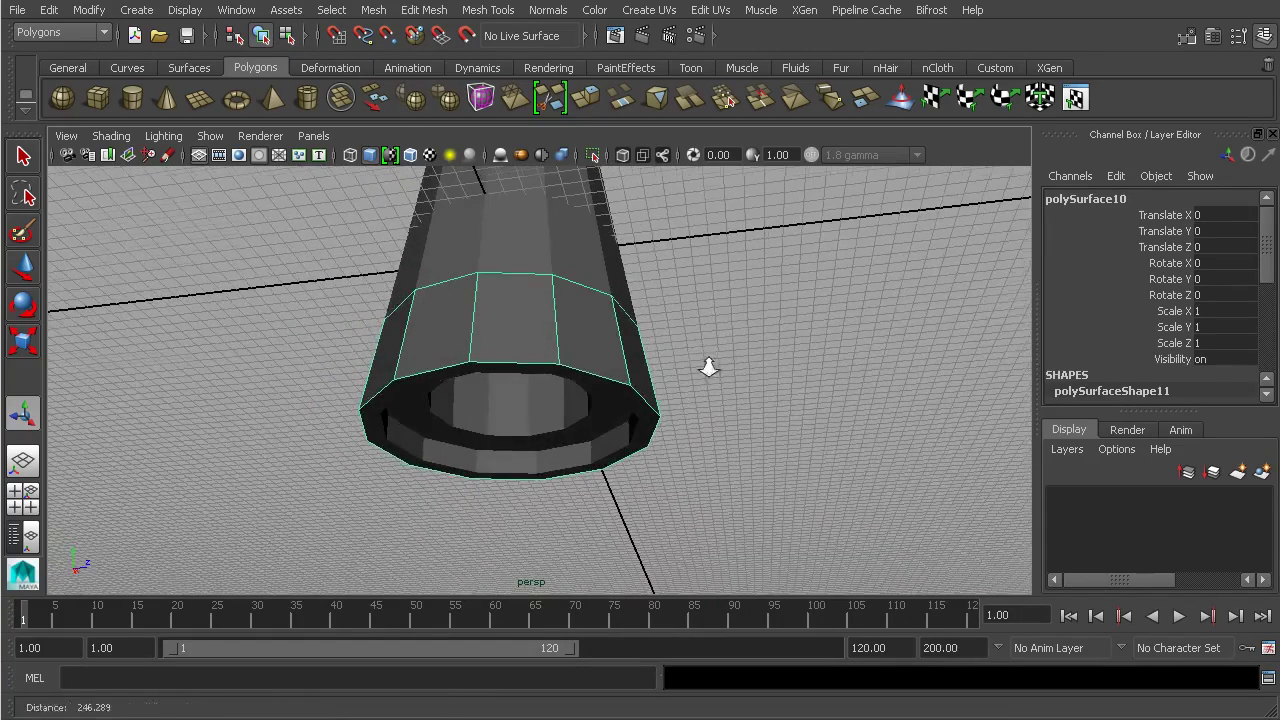
left_click(424, 10)
left_click(528, 514)
left_click_drag(650, 405, 662, 398, "alt")
left_click_drag(463, 498, 593, 493, "alt")
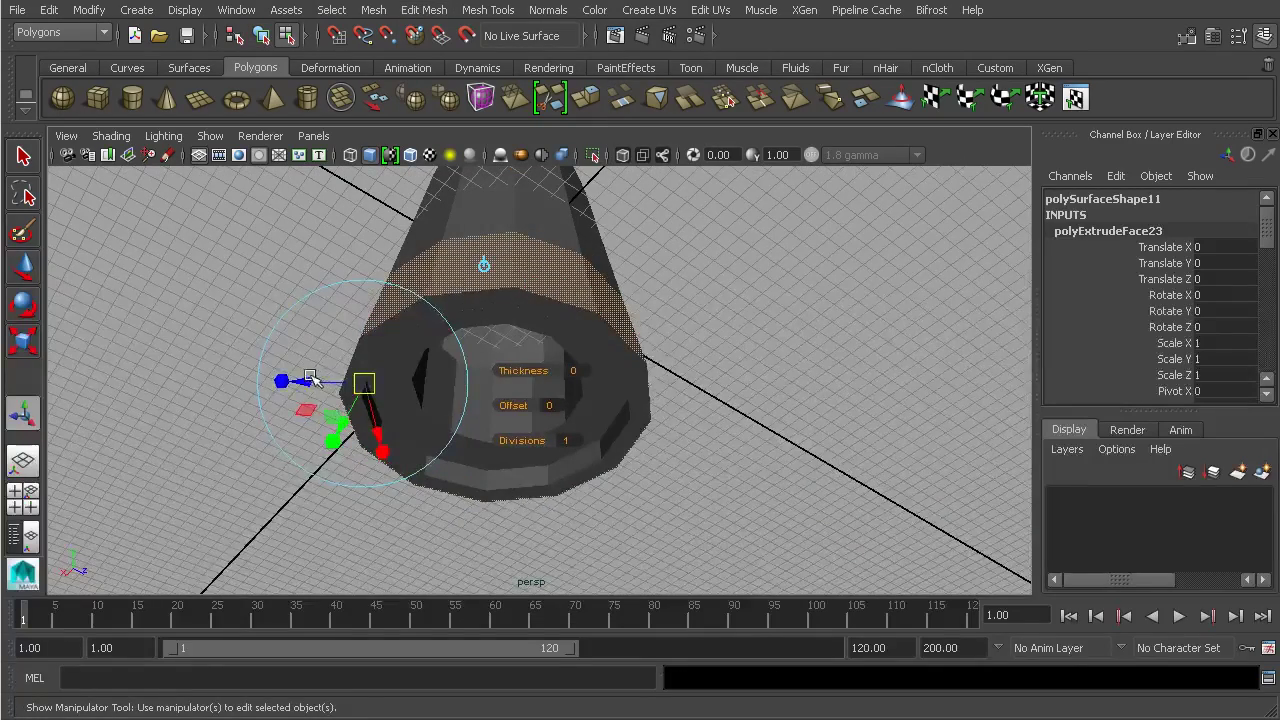
left_click(307, 376)
key("ctrl+z")
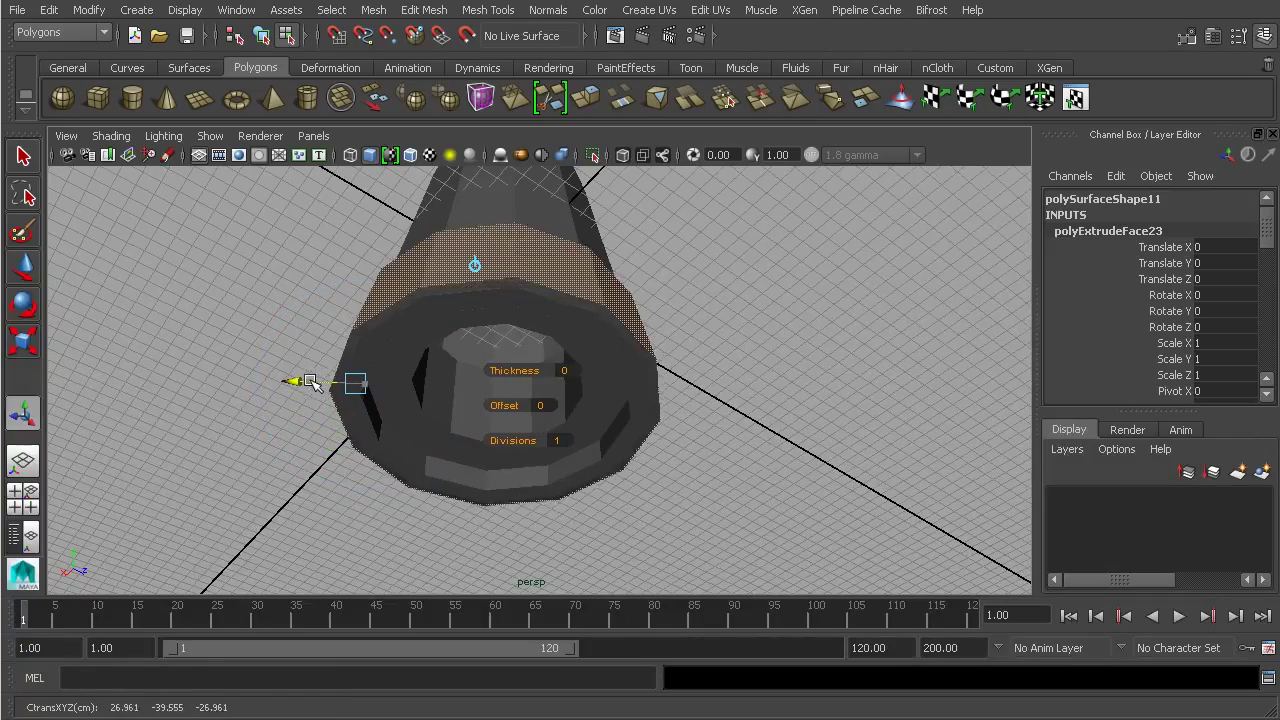
left_click_drag(307, 380, 308, 380)
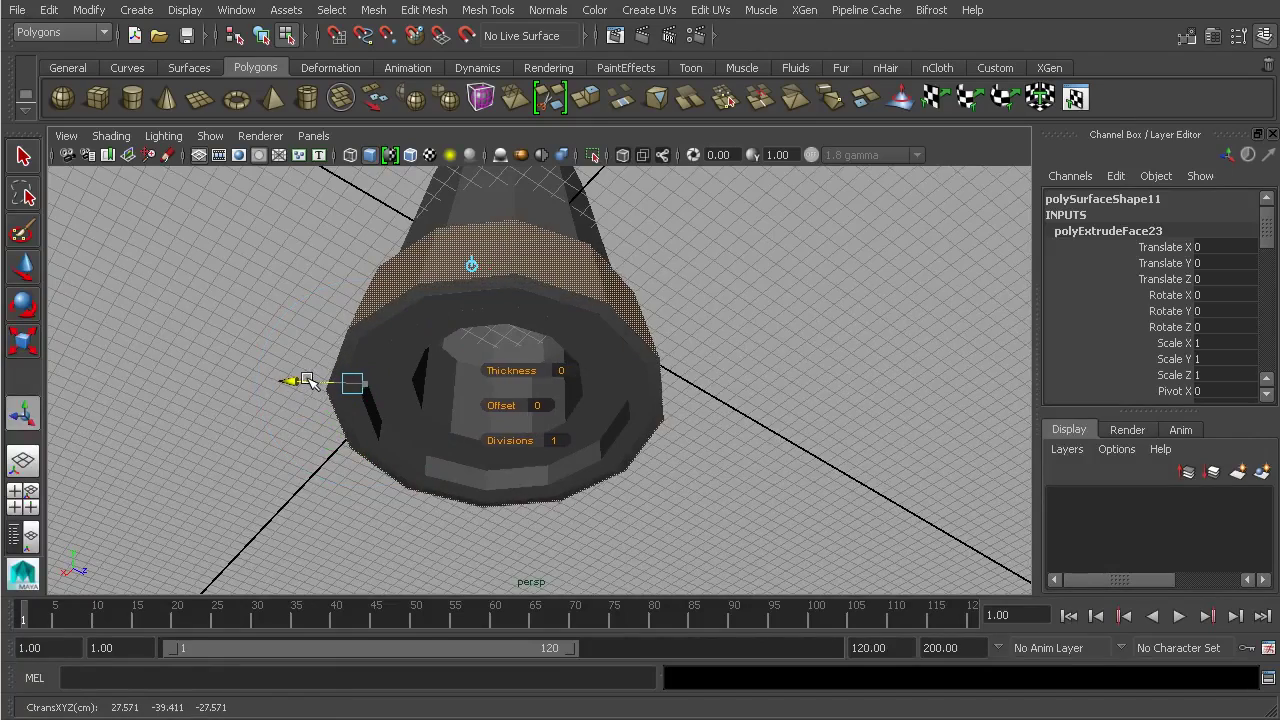
left_click(776, 328)
Step: Return to object selection, pick the thickened wrist band and switch it to face selection
left_click_drag(774, 328, 660, 362, "alt")
scroll(600, 340, "up", 3)
right_click_drag(525, 342, 519, 312)
left_click_drag(519, 312, 533, 218, "alt")
right_click_drag(533, 218, 536, 260)
left_click(263, 37)
left_click(662, 246)
left_click(632, 270)
right_click_drag(726, 262, 749, 277)
right_click_drag(692, 334, 550, 306, "alt")
left_click_drag(623, 316, 655, 352, "alt")
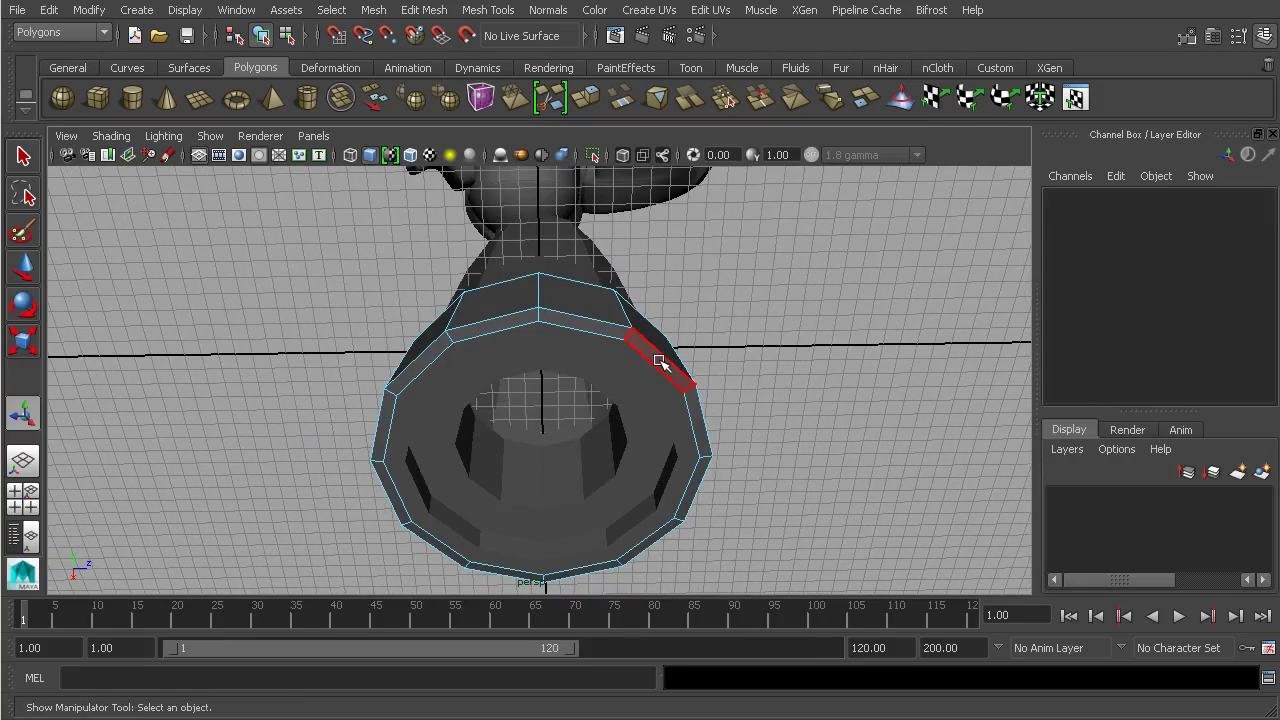
Step: Select three spaced pairs of faces on the band's end rim and extrude them about 10.6 units along the arm as tabs
left_click(658, 362)
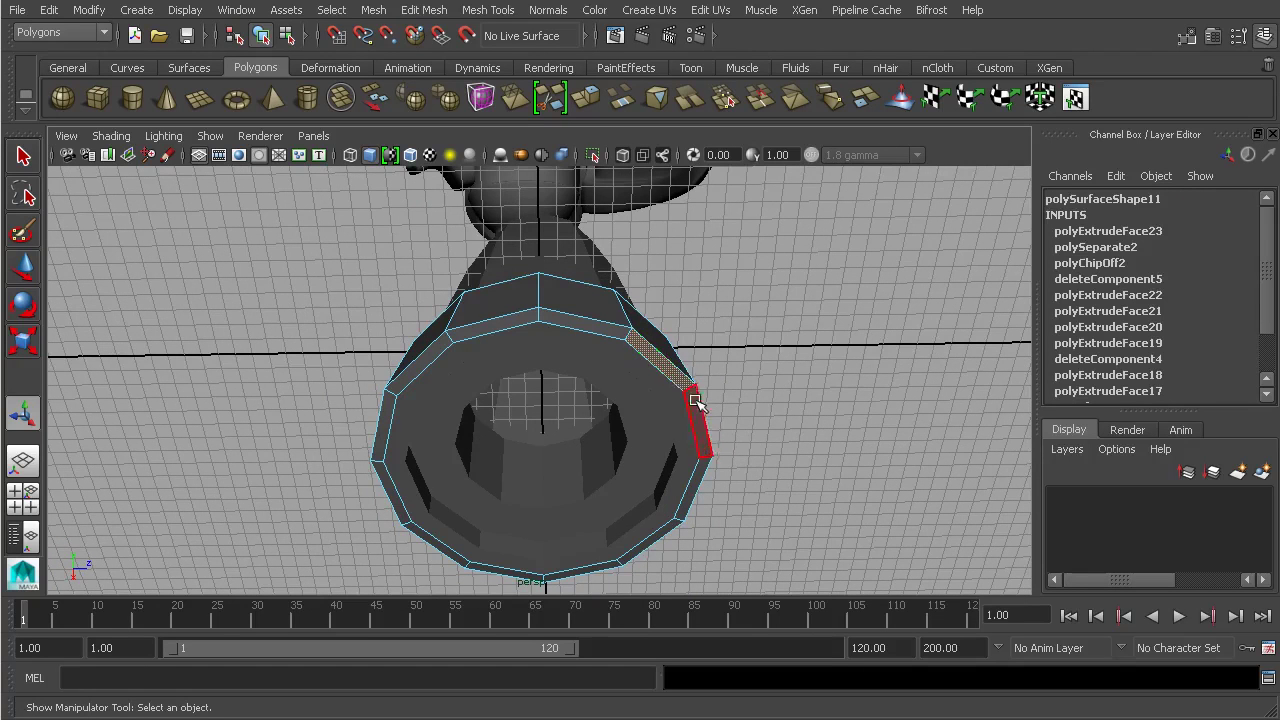
left_click_drag(745, 437, 738, 385, "alt")
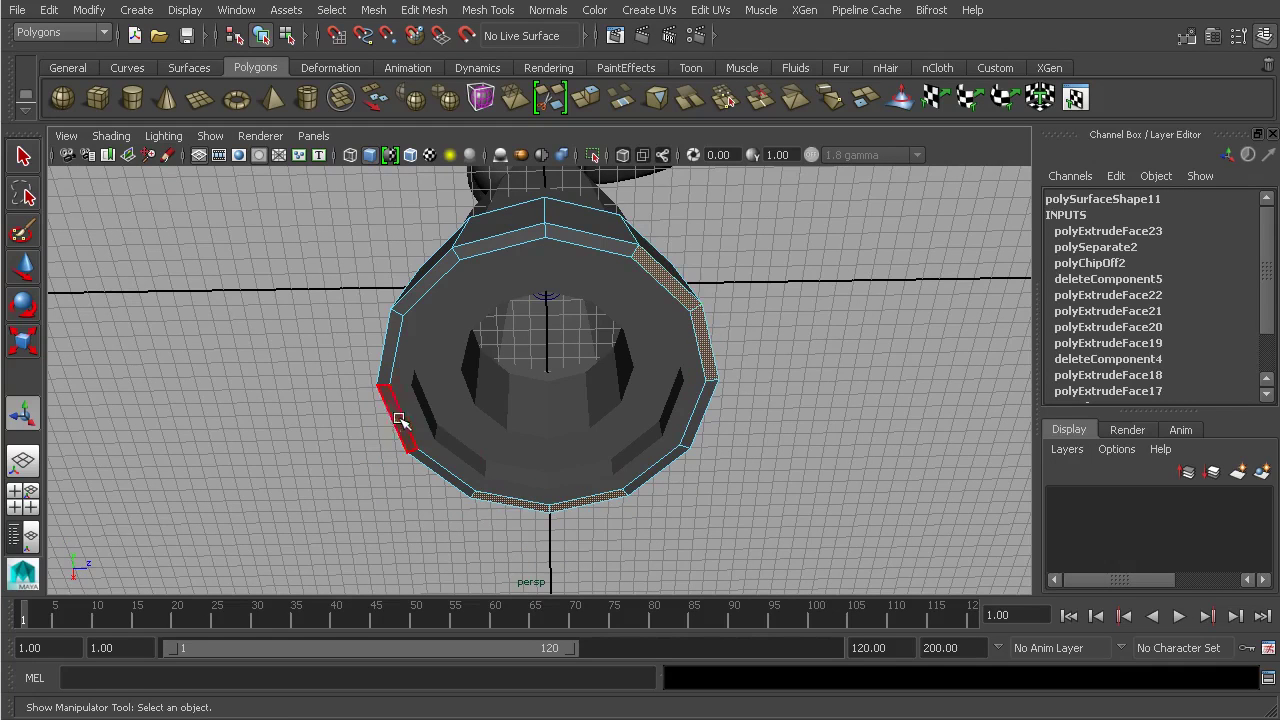
left_click_drag(384, 362, 557, 357, "alt")
key("ctrl+z")
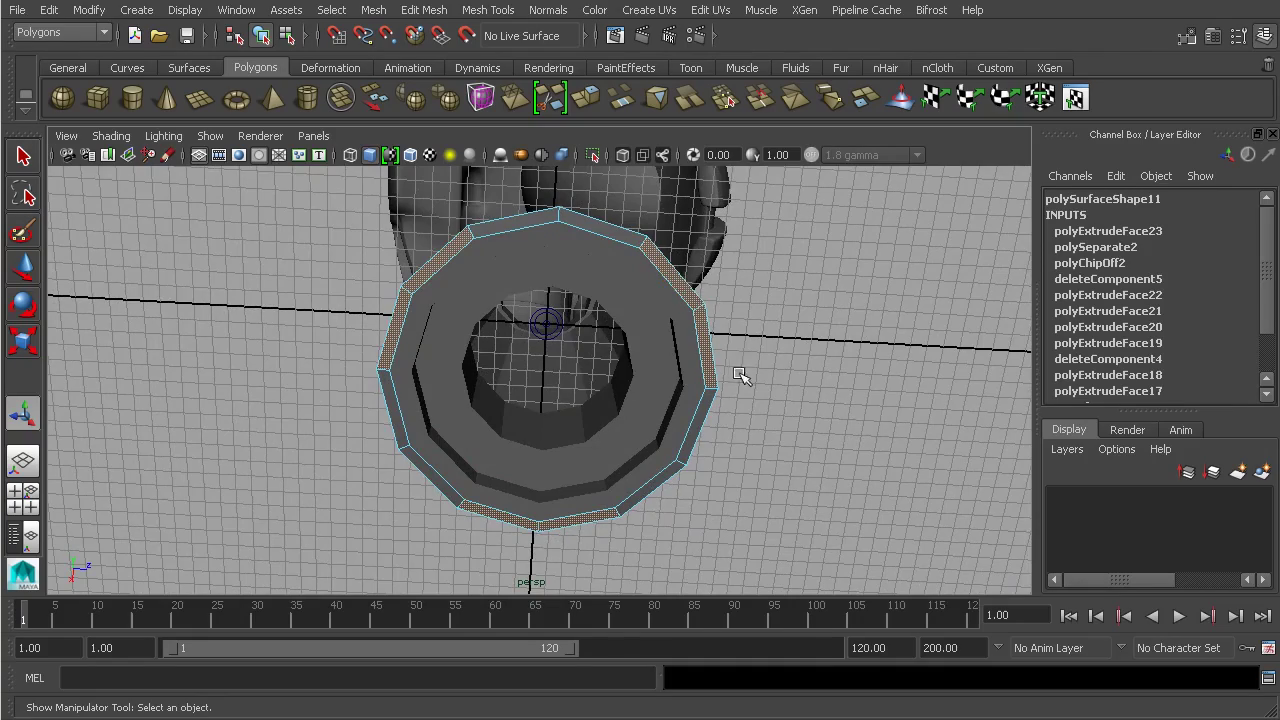
left_click_drag(672, 452, 726, 374, "alt")
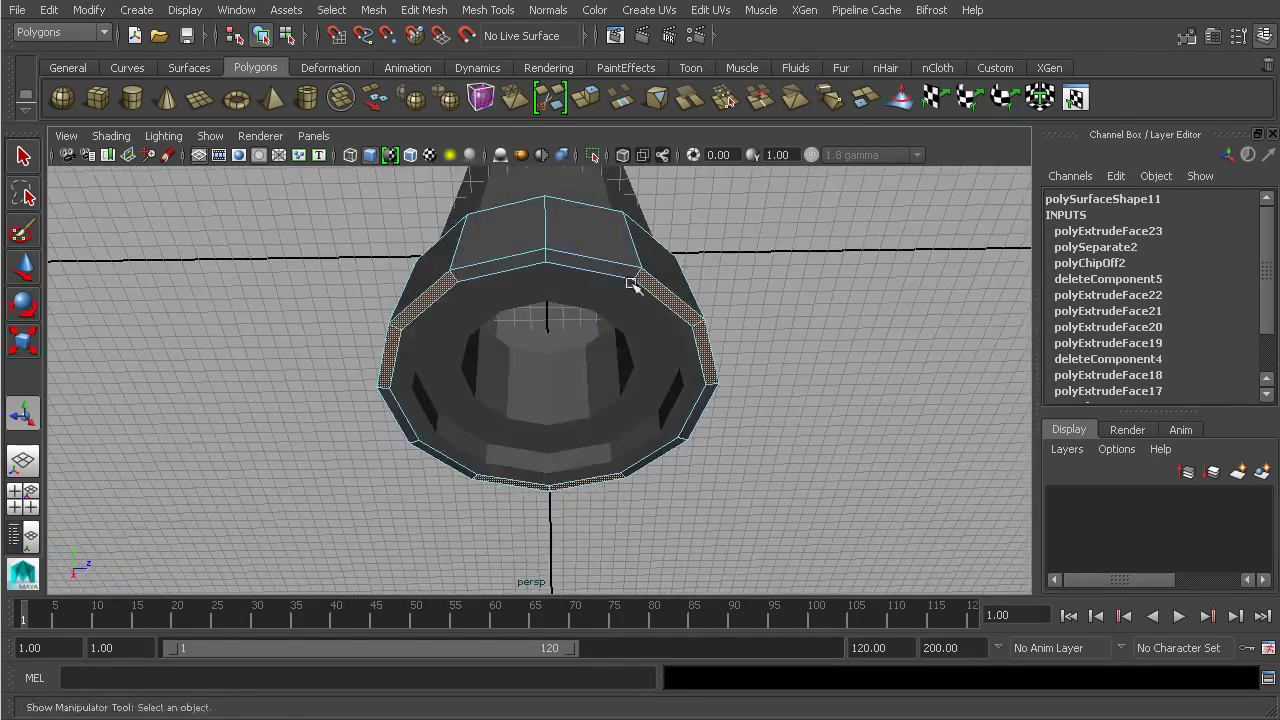
left_click(488, 10)
mouse_move(424, 10)
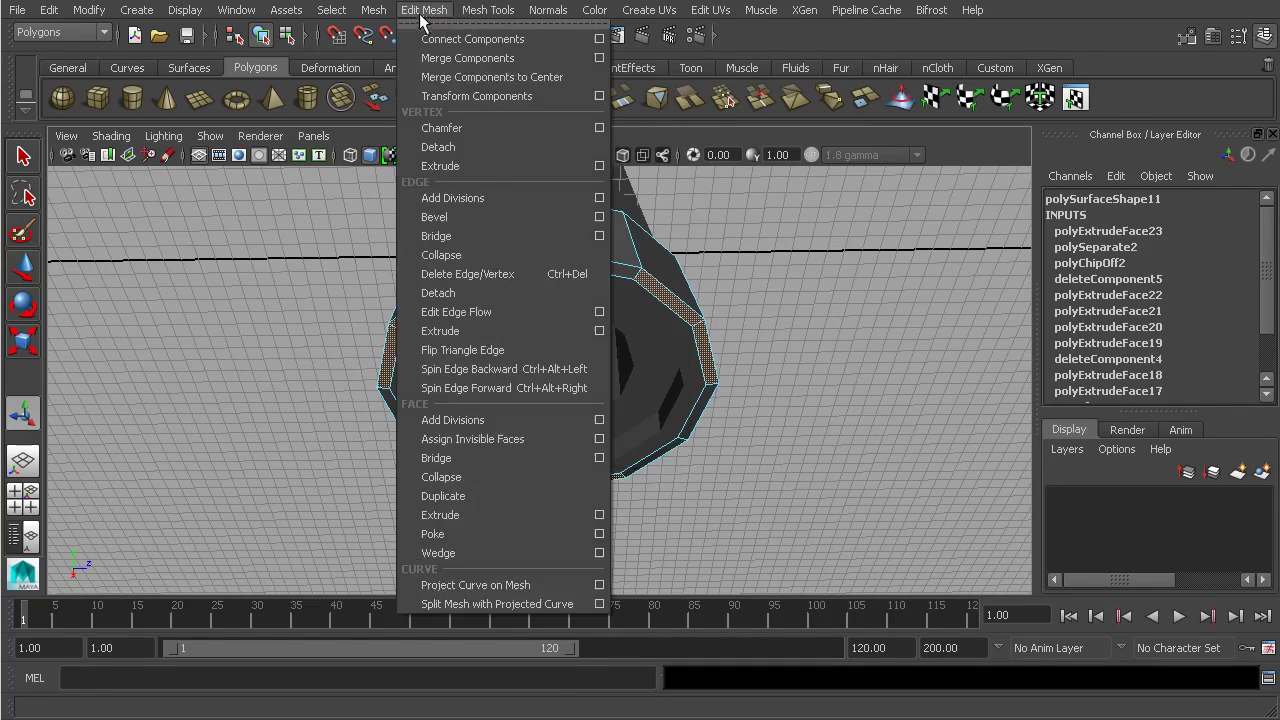
left_click(476, 526)
left_click_drag(486, 514, 542, 280, "alt")
left_click(505, 271)
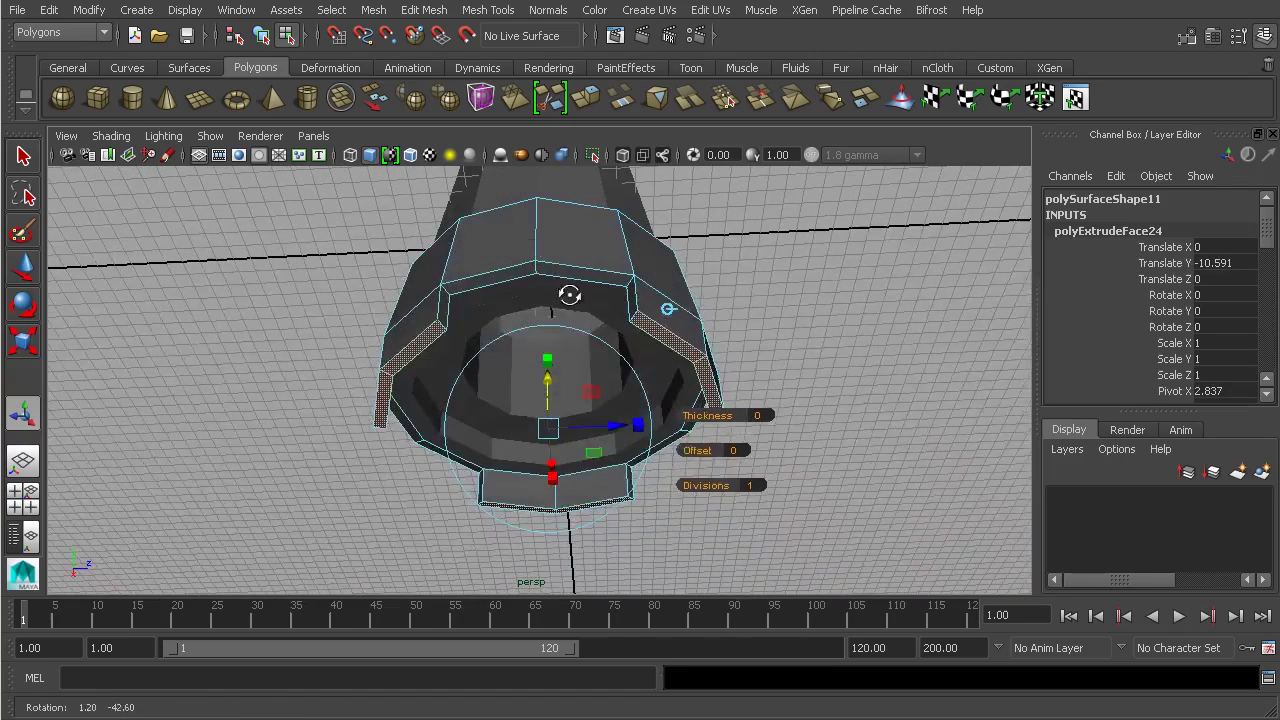
Step: Insert supporting edge loops on the forearm next to the rim, recess and inner opening edges of its hollow end
left_click(261, 35)
left_click(797, 300)
left_click_drag(797, 300, 724, 396, "alt")
left_click(697, 329)
left_click(729, 360)
left_click(488, 10)
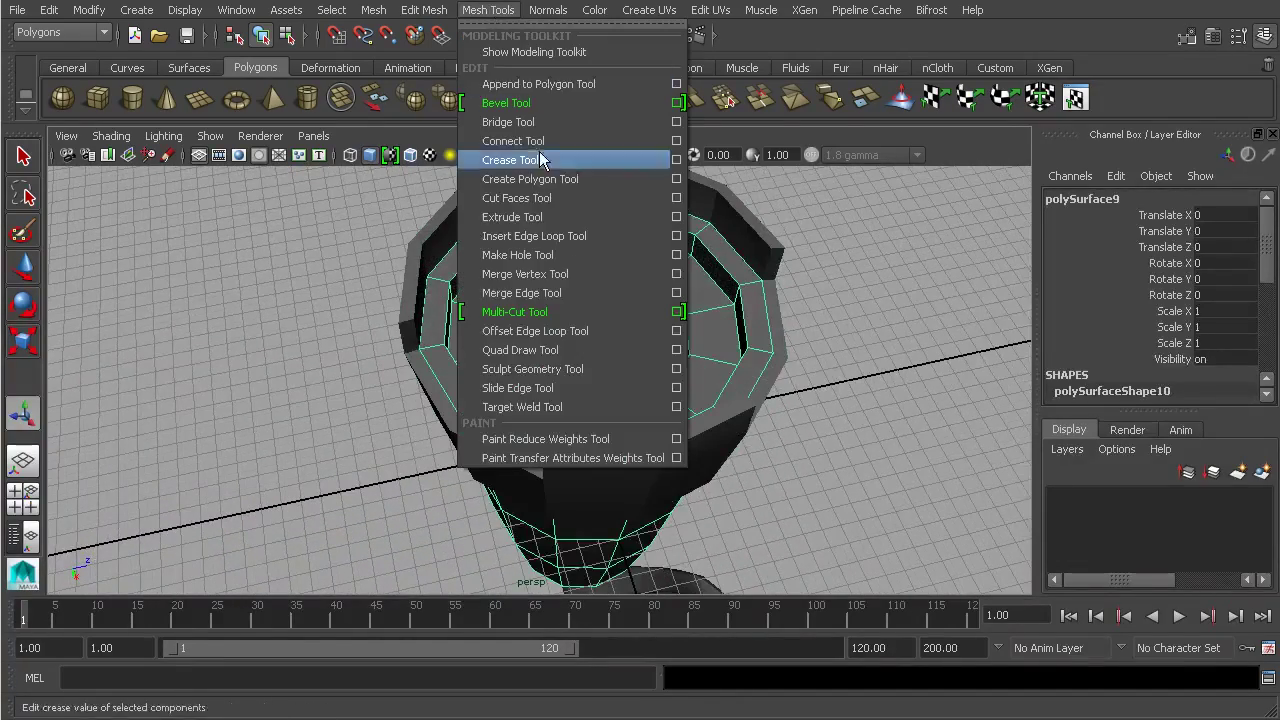
left_click(551, 231)
scroll(700, 240, "up", 4)
left_click_drag(735, 236, 764, 354, "alt")
scroll(764, 354, "up", 3)
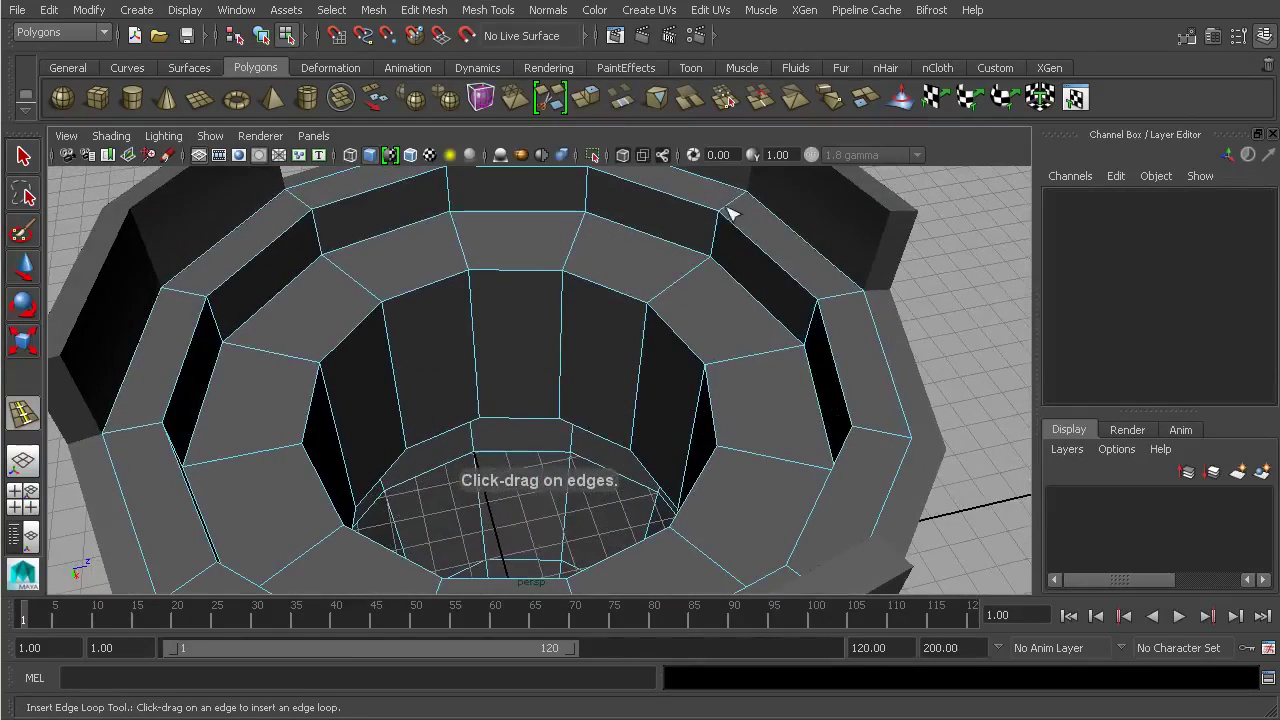
left_click_drag(732, 207, 710, 284)
left_click_drag(659, 325, 719, 328)
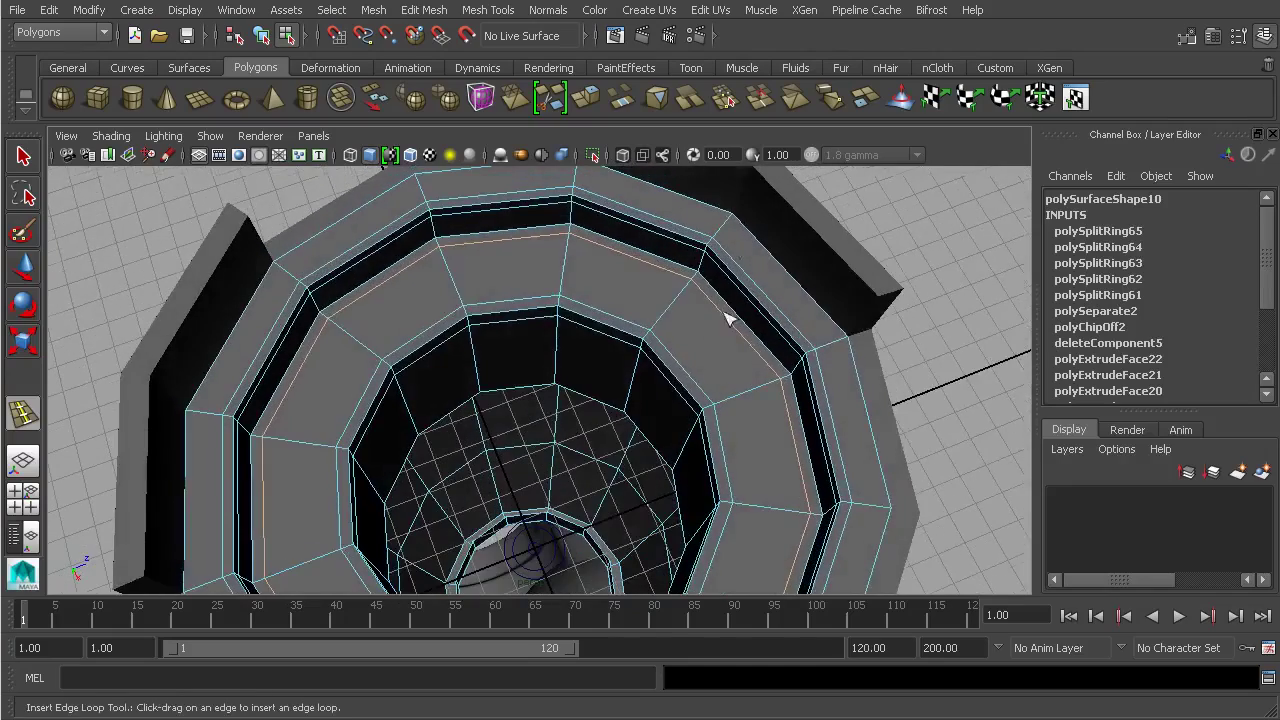
Step: Insert further edge loops at the forearm's outer rim and inside its opening, and leave the edge loop tool
left_click_drag(729, 228, 730, 229)
left_click_drag(730, 229, 769, 303, "alt")
right_click_drag(769, 303, 663, 237, "alt")
left_click_drag(663, 237, 688, 358, "alt")
middle_click_drag(688, 358, 697, 486, "alt")
left_click_drag(630, 258, 700, 363, "alt")
left_click(549, 399)
left_click_drag(550, 394, 550, 382)
right_click_drag(589, 396, 512, 392, "alt")
middle_click_drag(512, 392, 514, 362, "alt")
left_click_drag(514, 362, 530, 245, "alt")
left_click(25, 158)
left_click_drag(486, 486, 502, 368, "alt")
Step: Select the wrist band and insert two edge loops on its upper rim, close to the inner and outer edges
left_click(261, 35)
left_click_drag(443, 335, 640, 490, "alt")
left_click(487, 10)
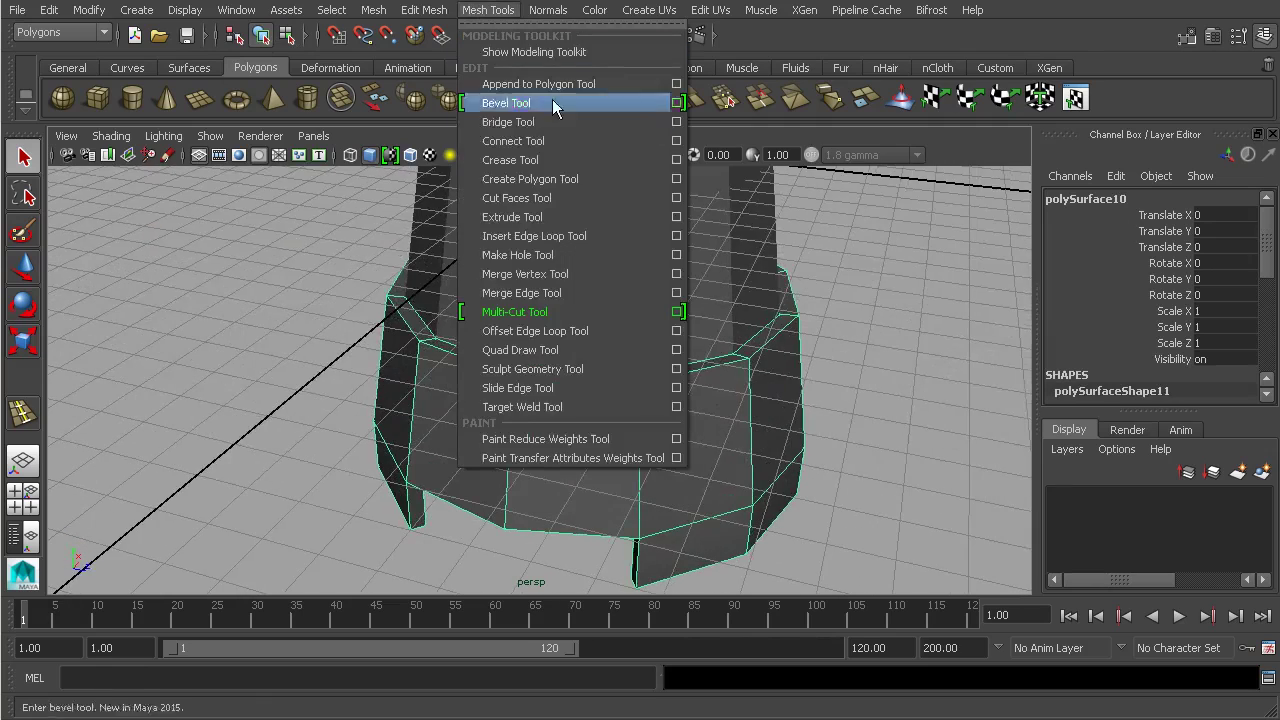
left_click(562, 235)
scroll(782, 430, "up", 3)
left_click_drag(782, 430, 743, 463, "alt")
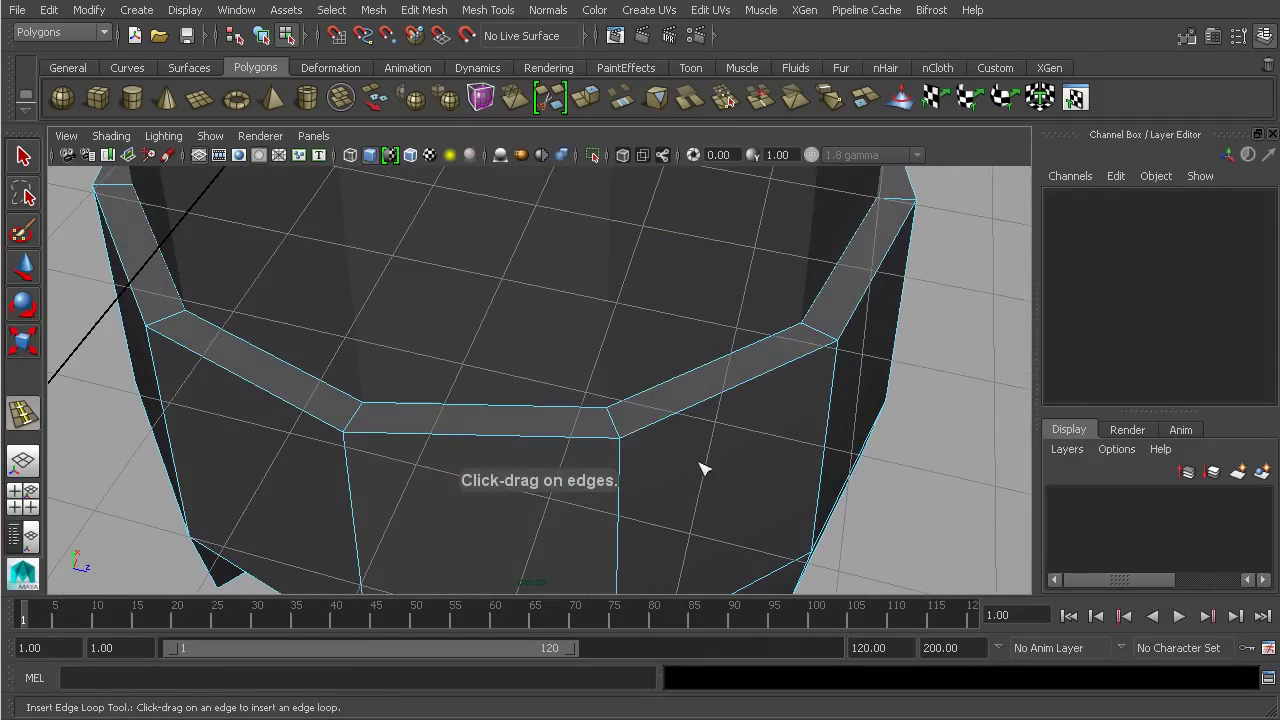
left_click_drag(617, 426, 613, 420)
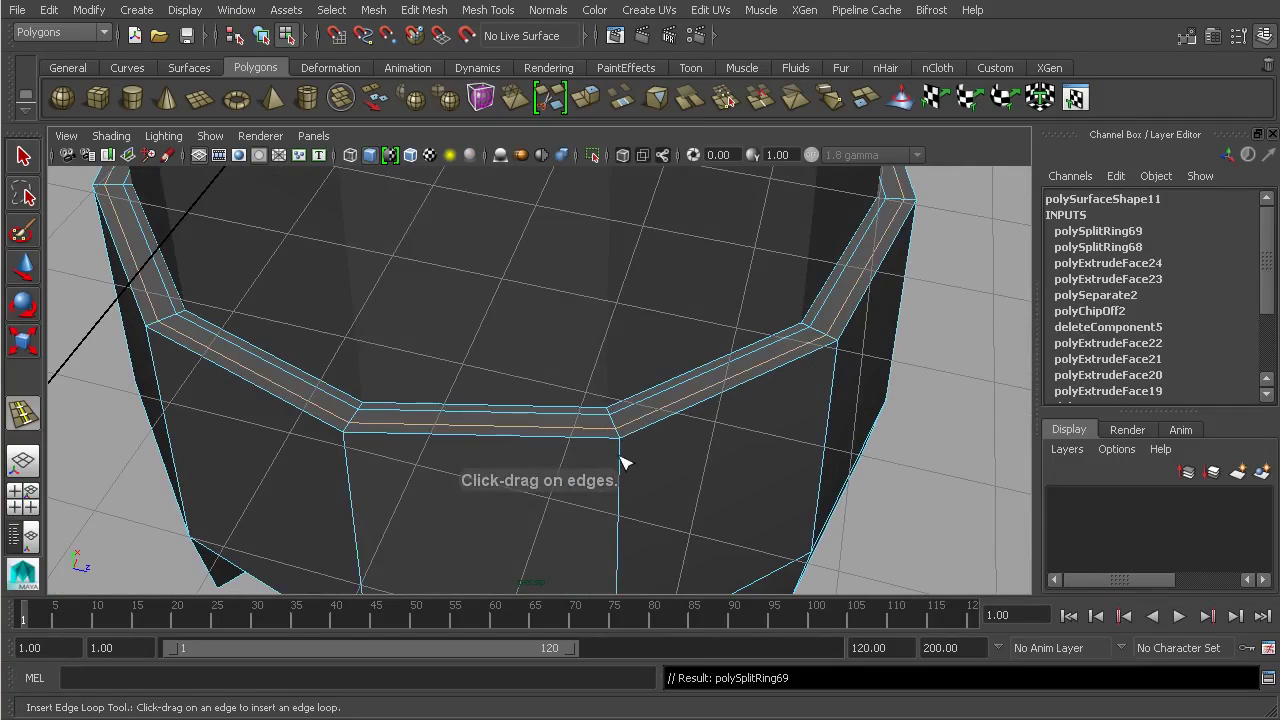
Step: Insert edge loops around the band's upper and lower borders and near the ends of its tabs
left_click_drag(676, 481, 641, 299, "alt")
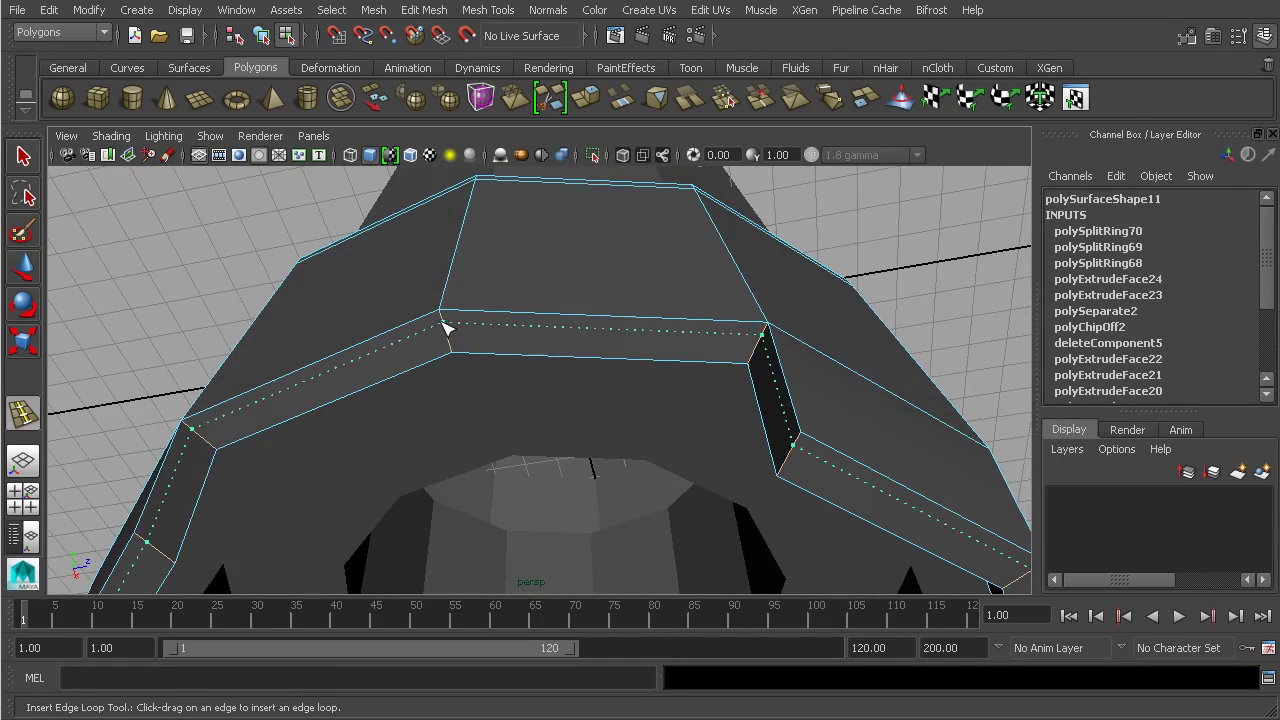
left_click_drag(517, 352, 420, 383, "alt")
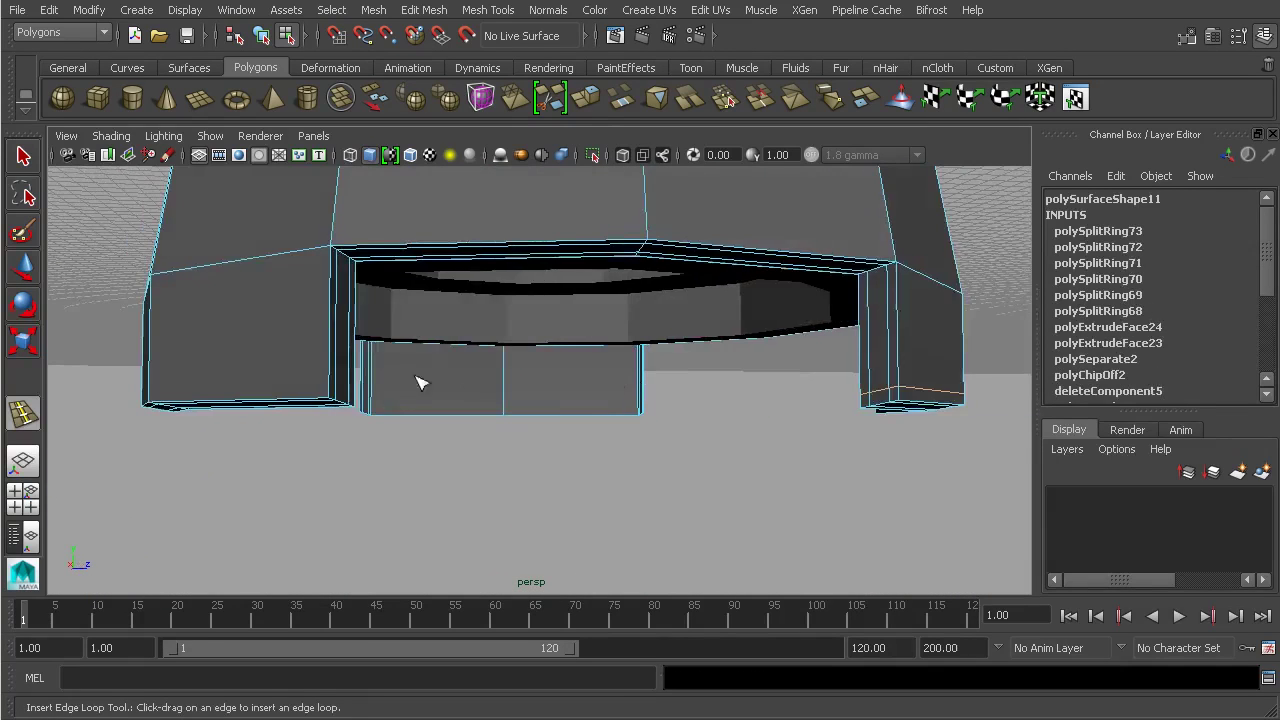
left_click(333, 386)
left_click_drag(333, 386, 365, 332, "alt")
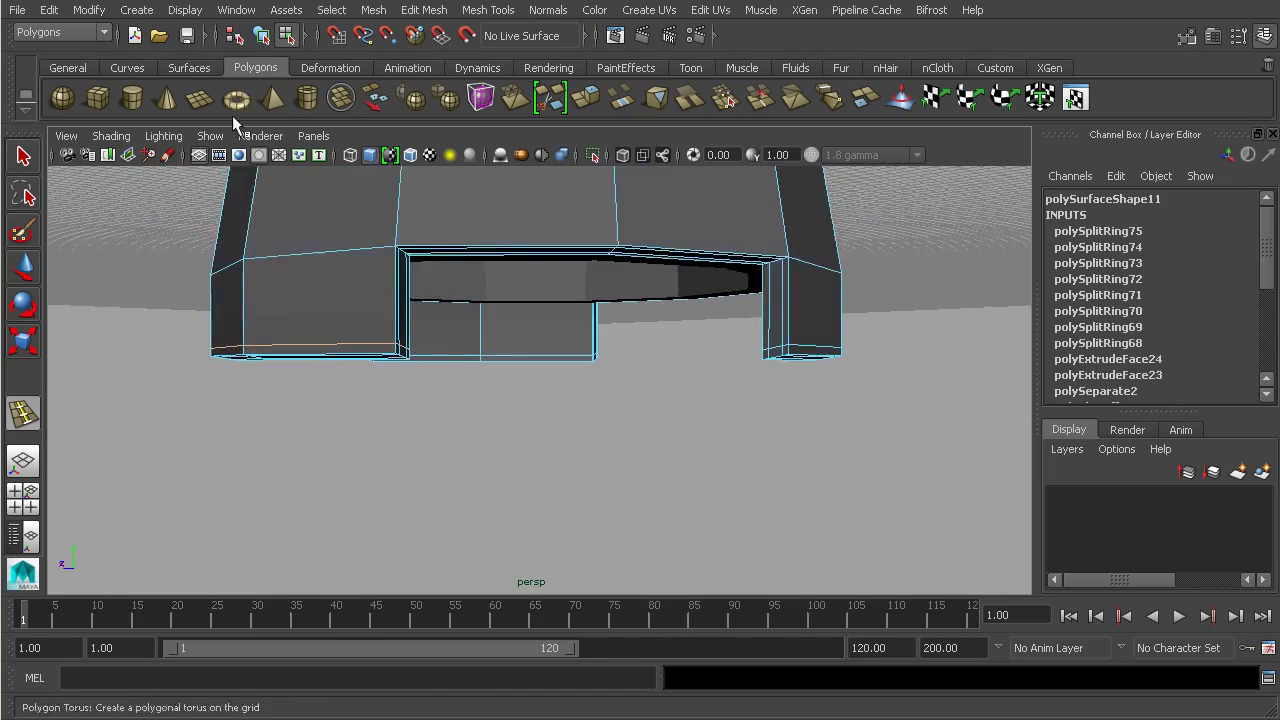
Step: Turn on the smooth mesh preview for the forearm and wrist band and inspect the hollow end
left_click(261, 35)
left_click_drag(330, 230, 113, 202, "alt")
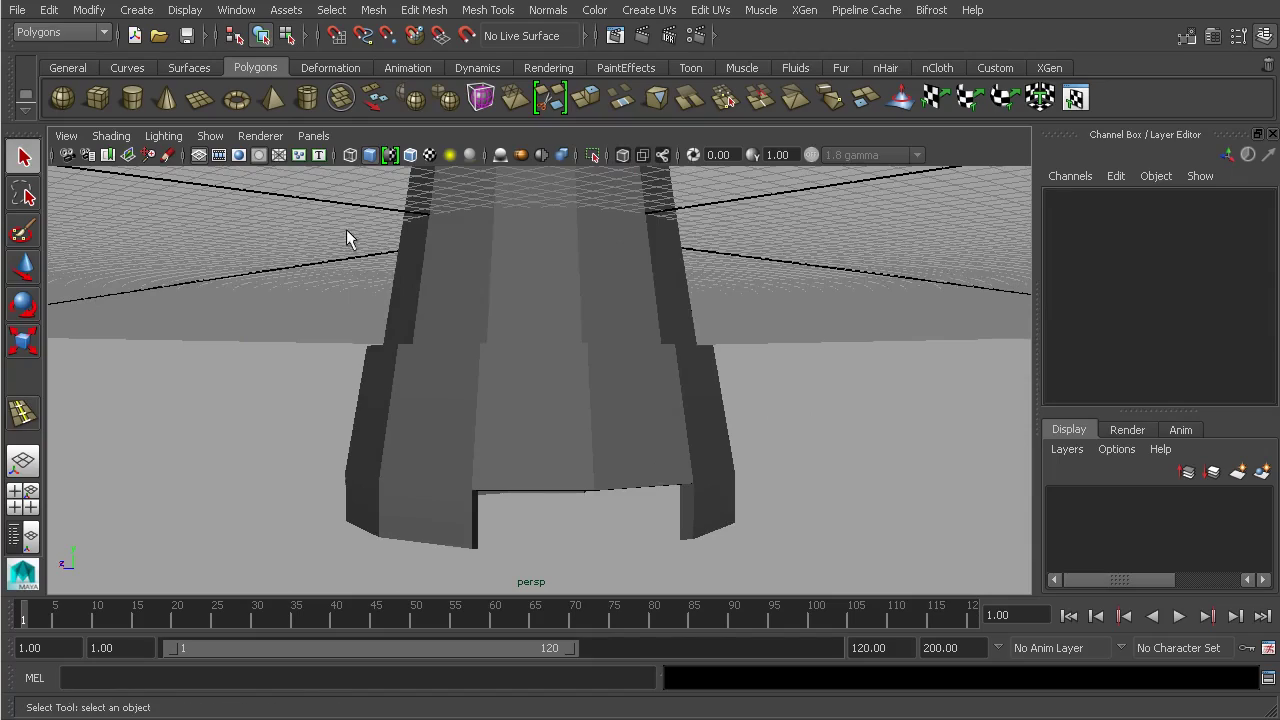
left_click(548, 295)
left_click(720, 409)
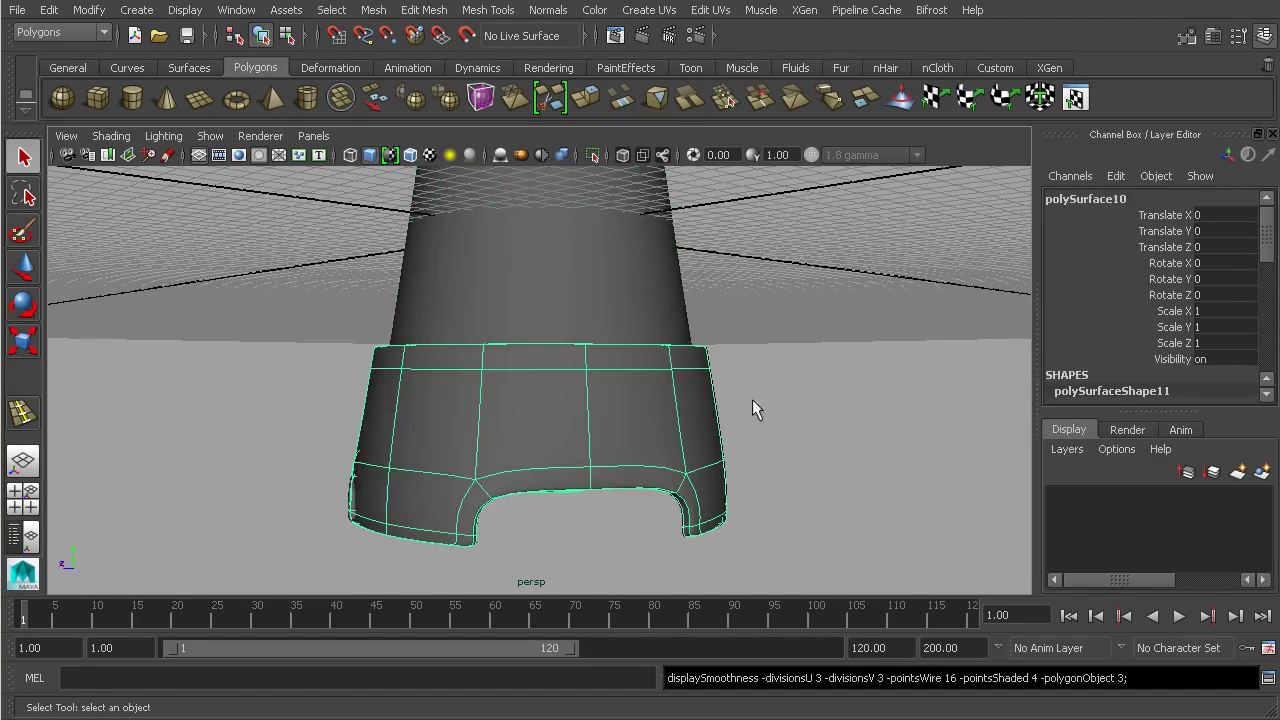
left_click(794, 457)
left_click_drag(794, 457, 723, 414, "alt")
right_click_drag(723, 414, 946, 433, "alt")
left_click_drag(946, 433, 782, 420, "alt")
right_click_drag(782, 420, 774, 412, "alt")
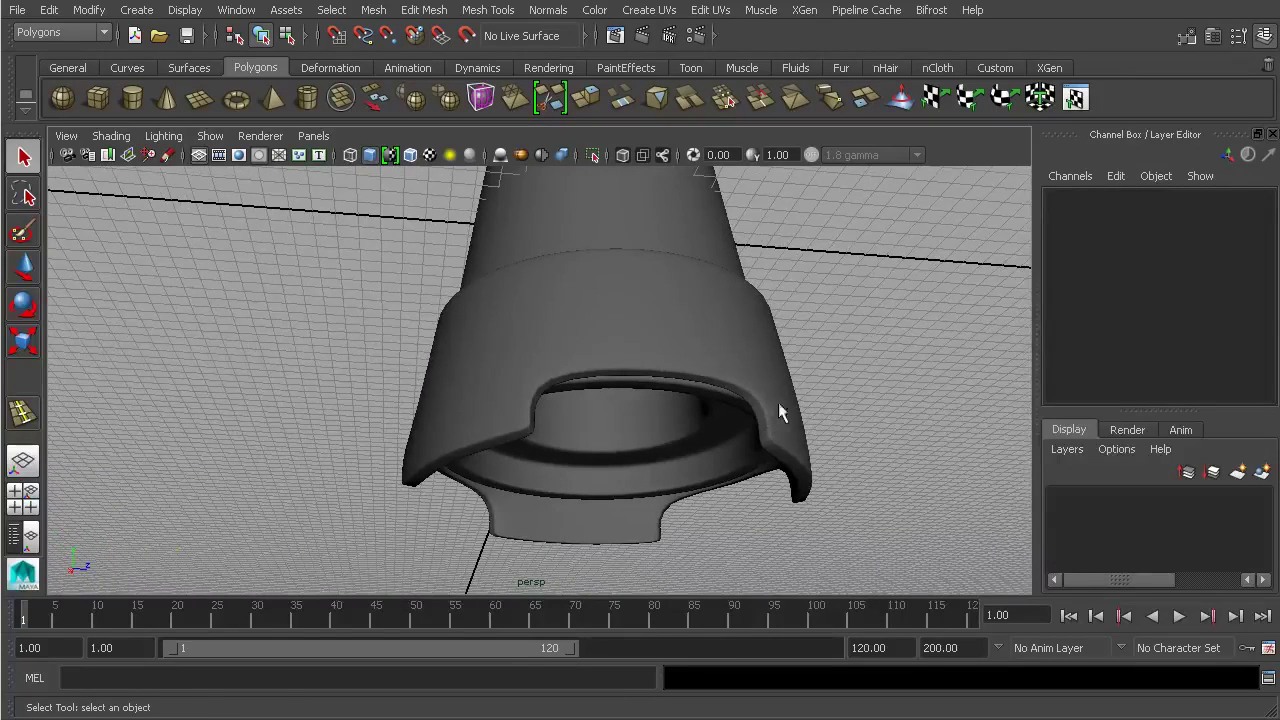
left_click_drag(672, 446, 658, 353, "alt")
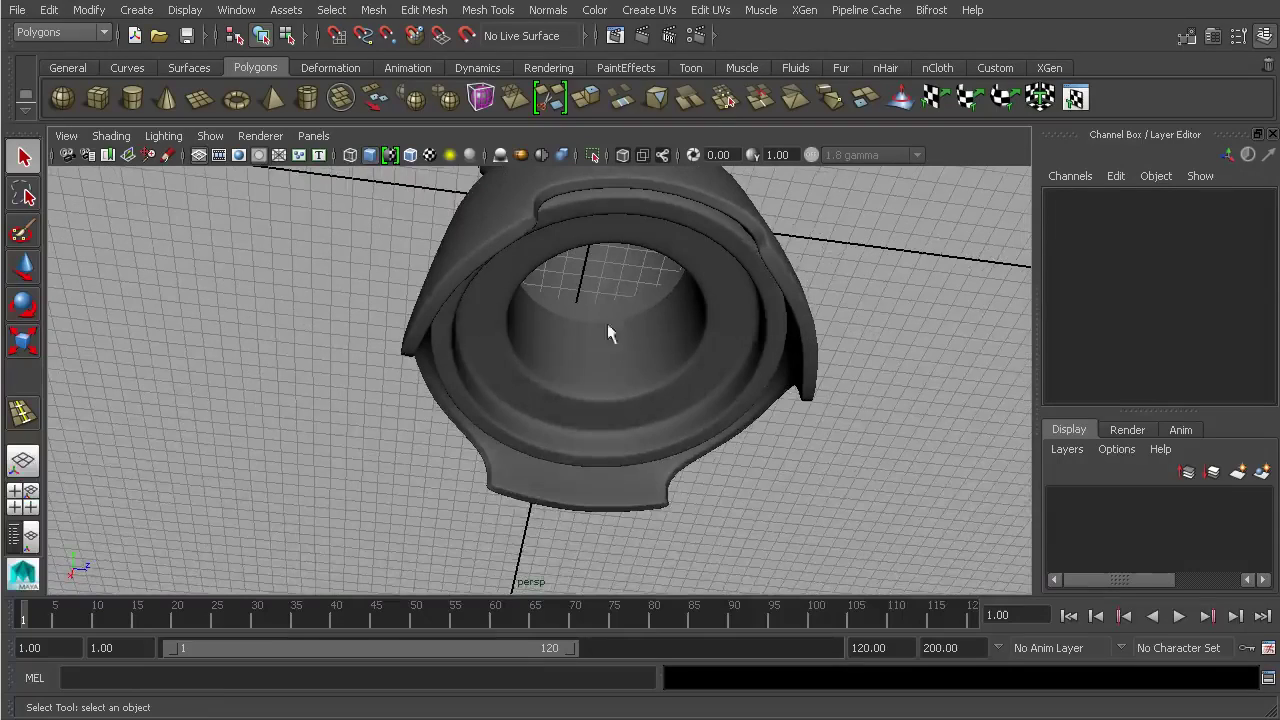